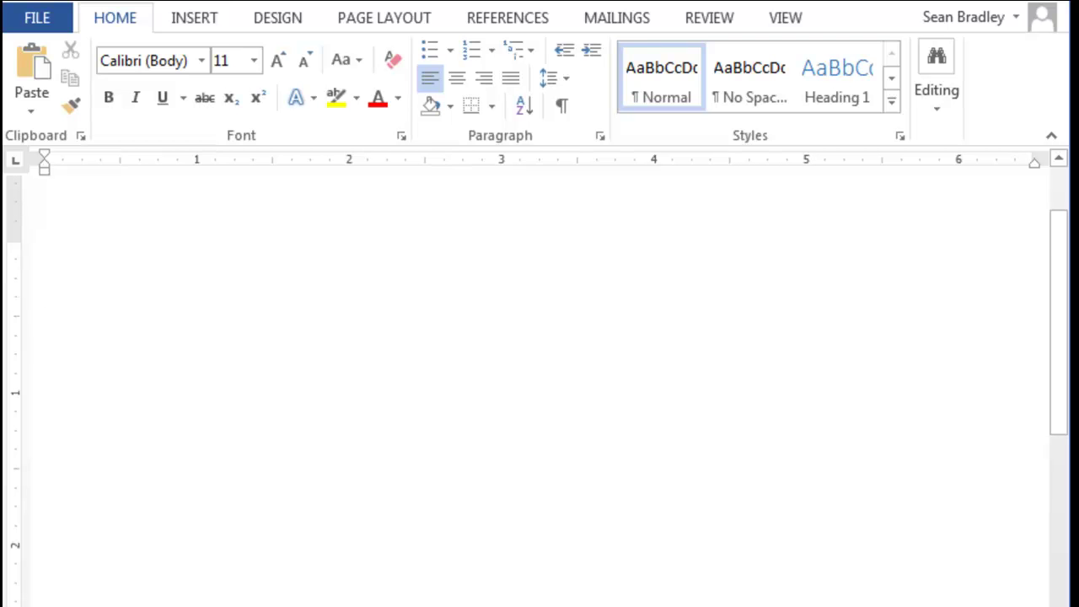
# Step: Write "H0:" at the start of the document and format the 0 as subscript
pyautogui.write('H')
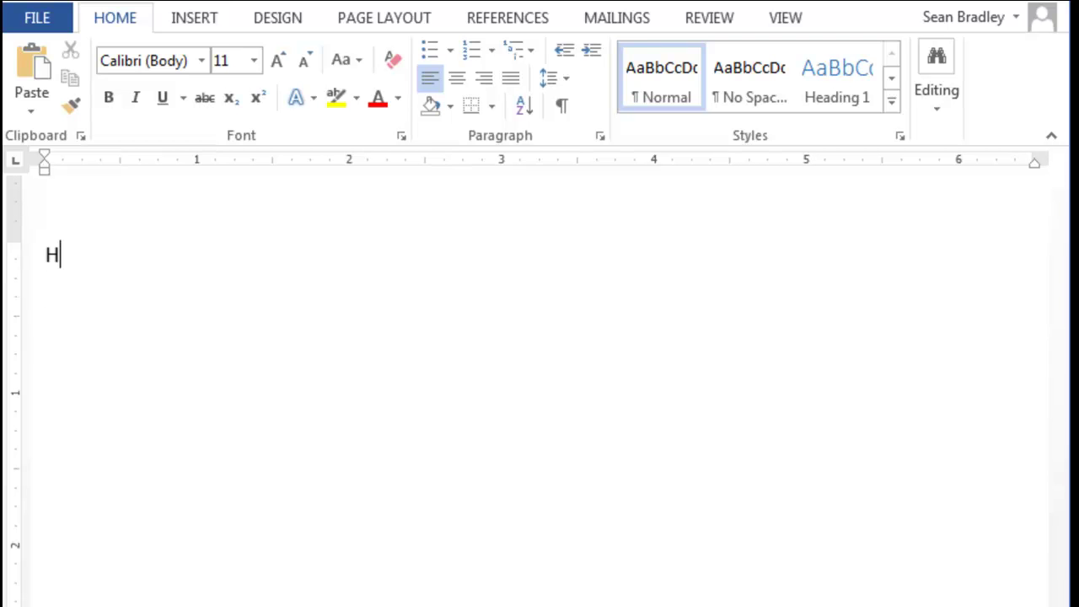
pyautogui.write('0:')
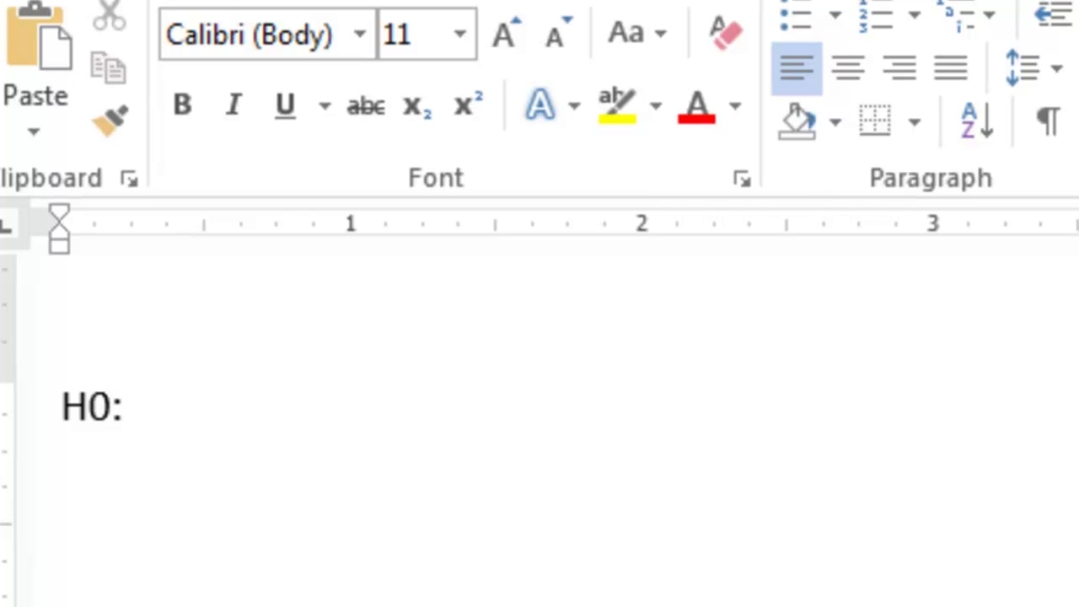
pyautogui.click(112, 406)
pyautogui.hotkey('shift', 'Left')
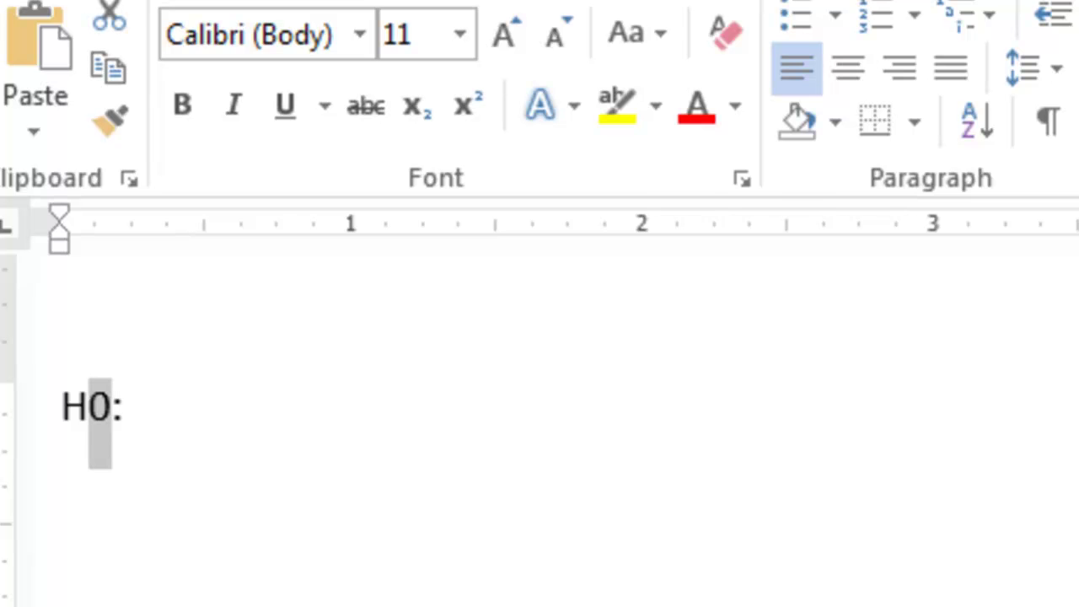
pyautogui.click(741, 178)
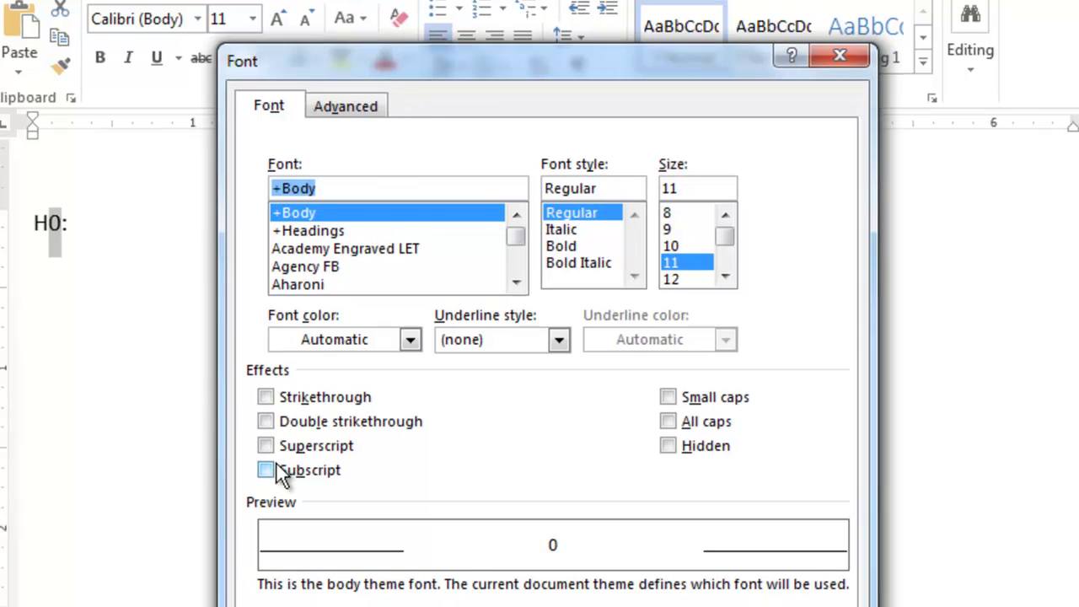
pyautogui.click(279, 470)
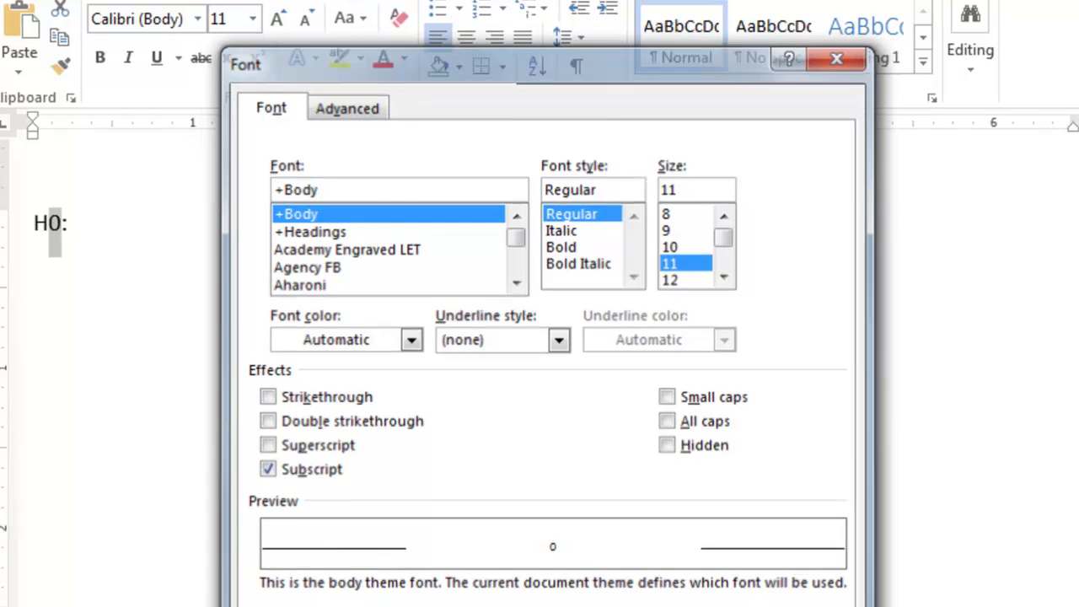
pyautogui.press('Return')
# Step: Insert the Greek small letter π from the full symbol set after "H0:"
pyautogui.click(180, 234)
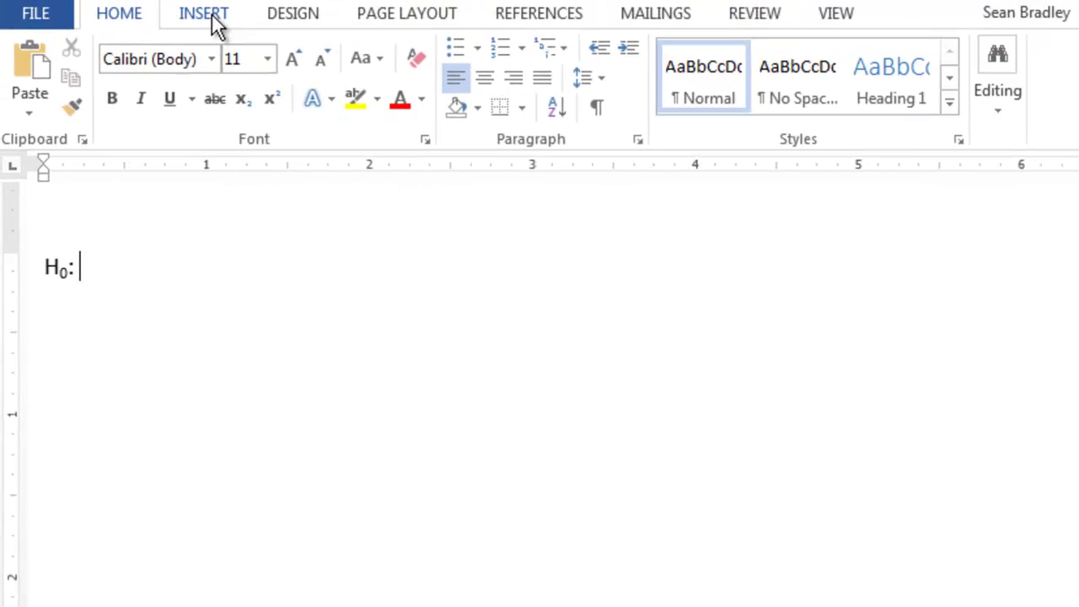
pyautogui.click(211, 15)
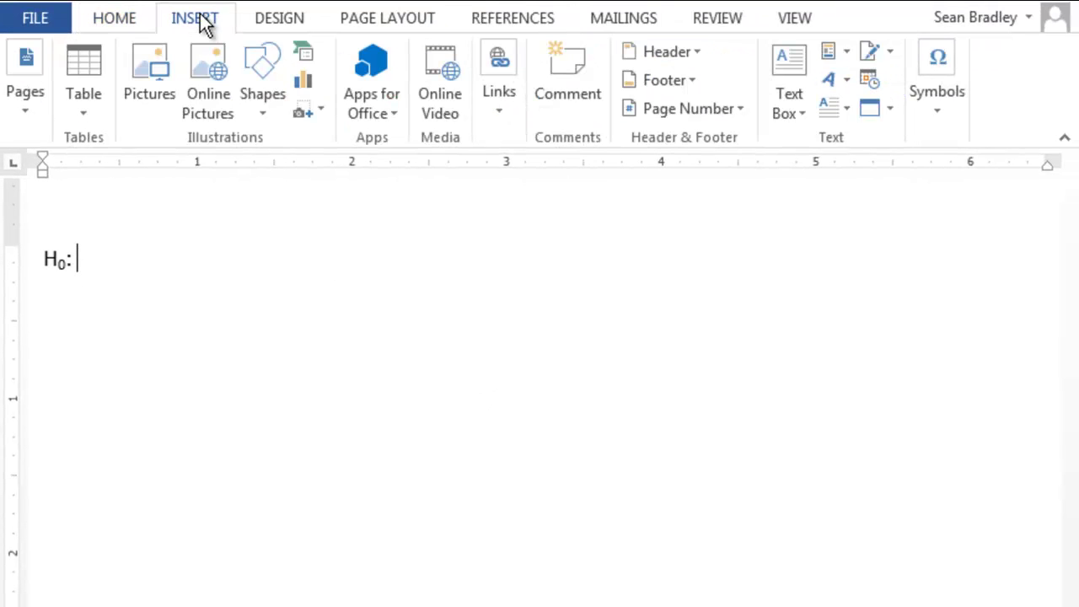
pyautogui.click(935, 108)
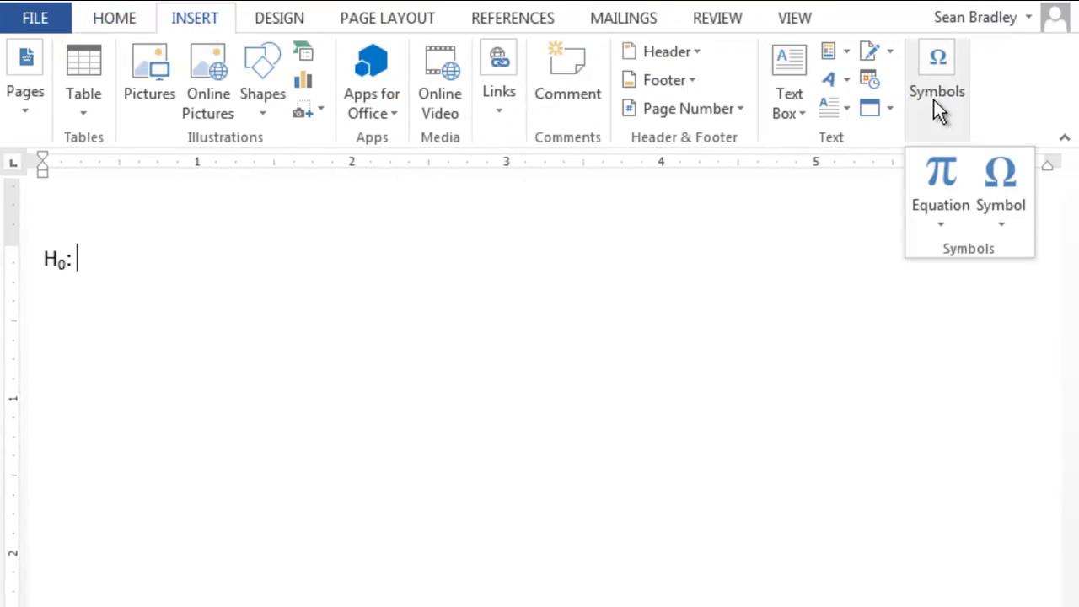
pyautogui.click(1000, 192)
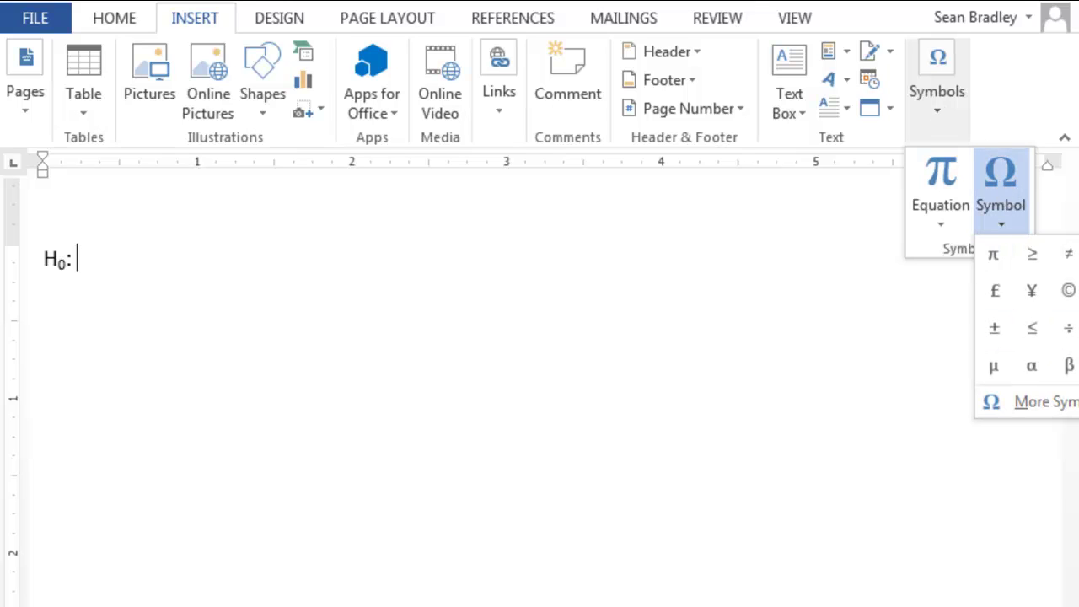
pyautogui.click(1066, 403)
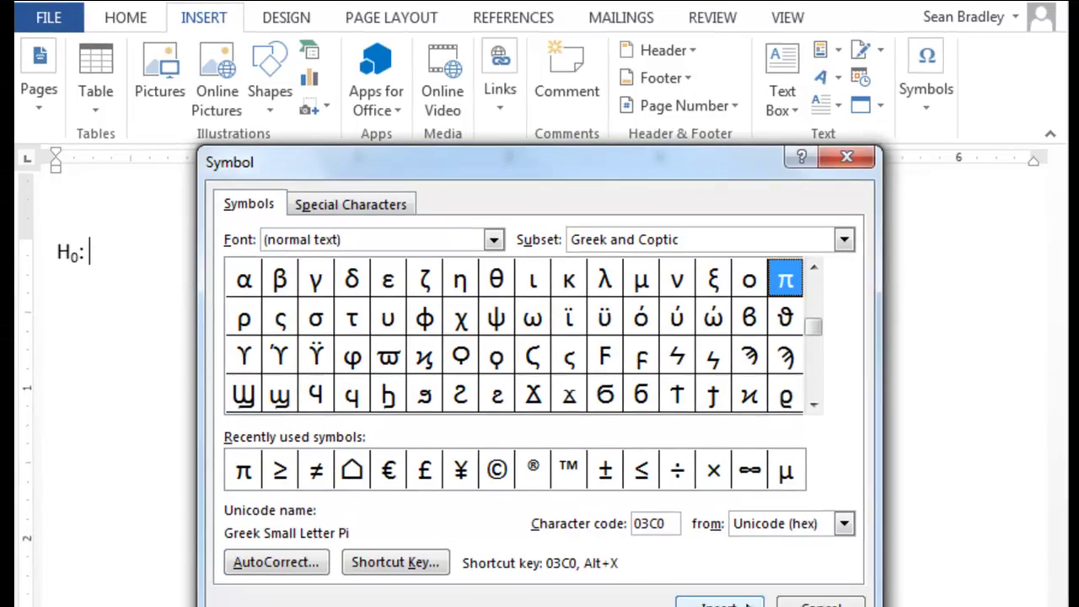
pyautogui.click(705, 565)
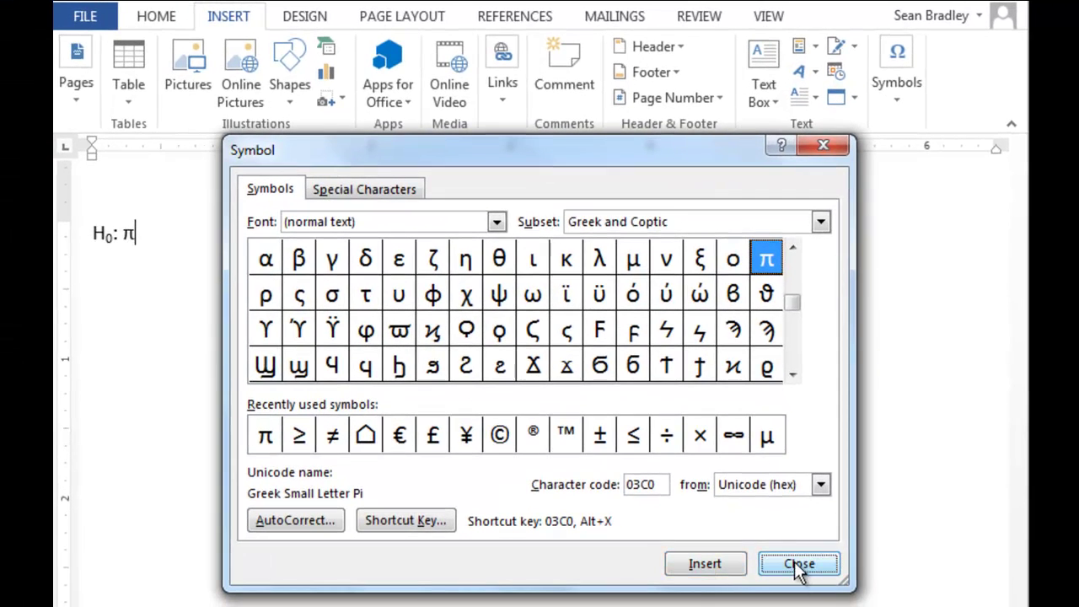
pyautogui.click(799, 565)
# Step: Complete the null hypothesis after π with "=0.90" and start a new line
pyautogui.write('=0')
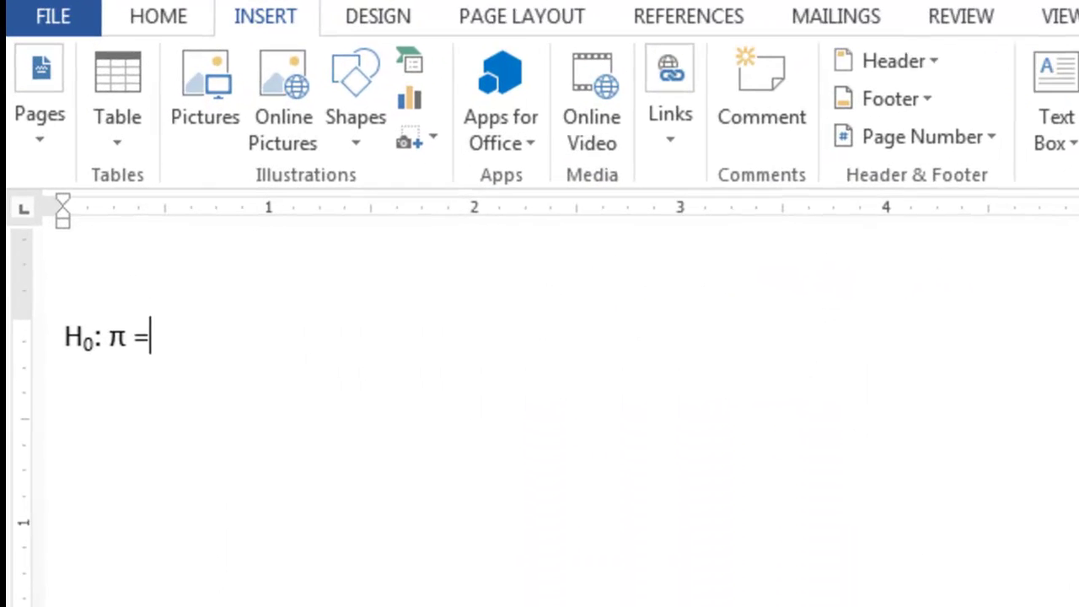
pyautogui.write('.90')
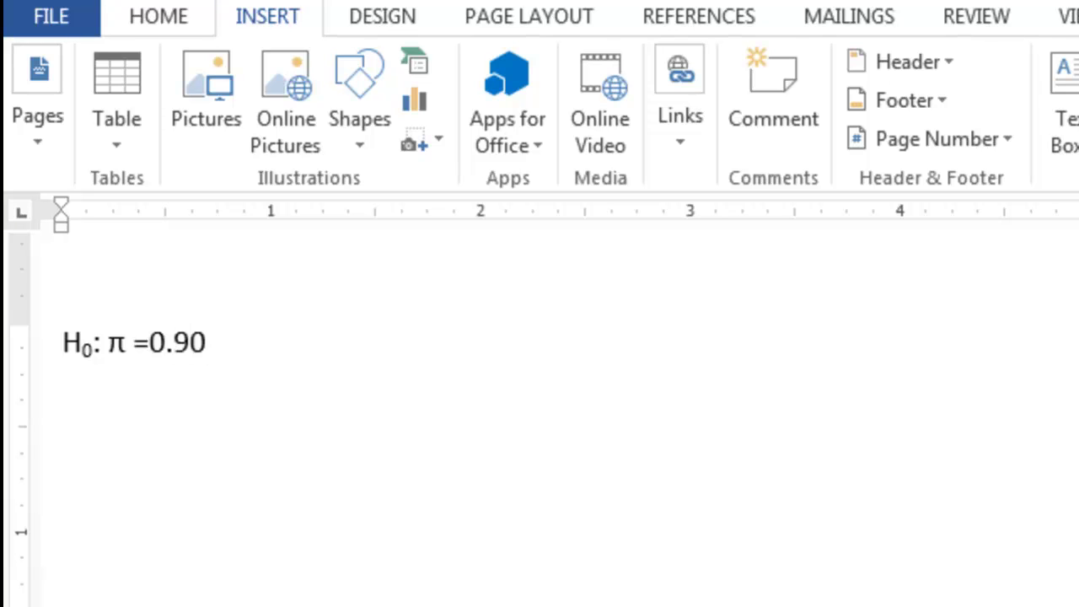
pyautogui.press('Return')
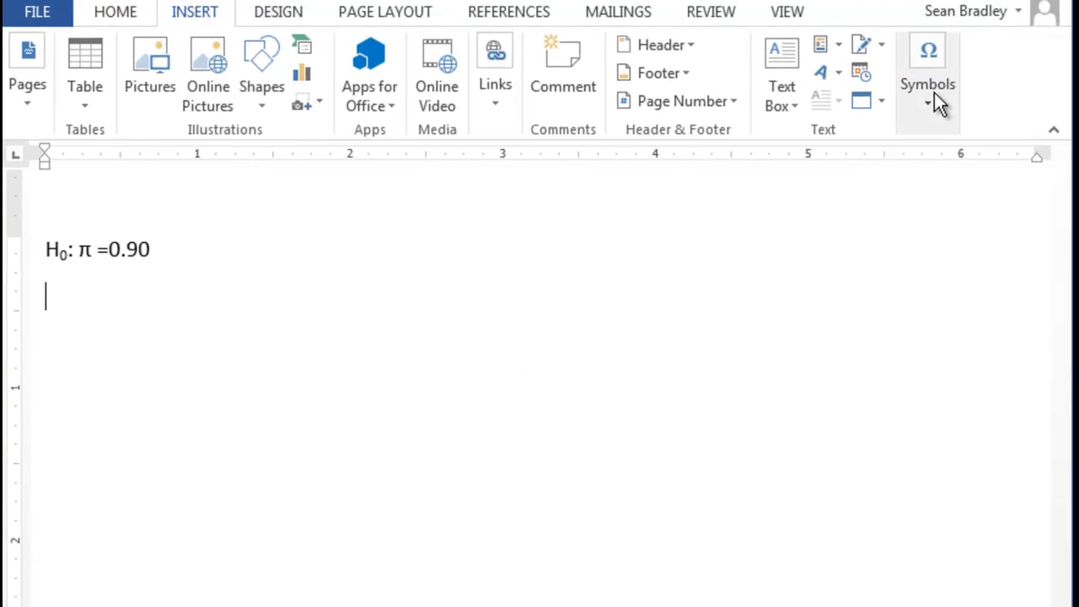
# Step: Insert an equation on the new line containing π with a hat accent over it
pyautogui.click(934, 93)
pyautogui.click(940, 170)
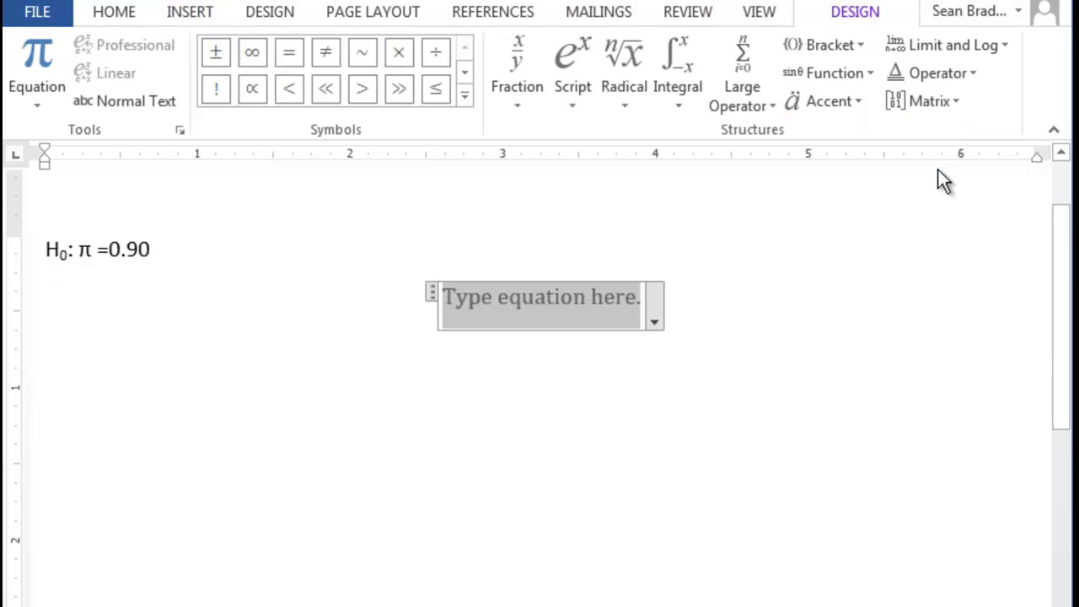
pyautogui.click(856, 105)
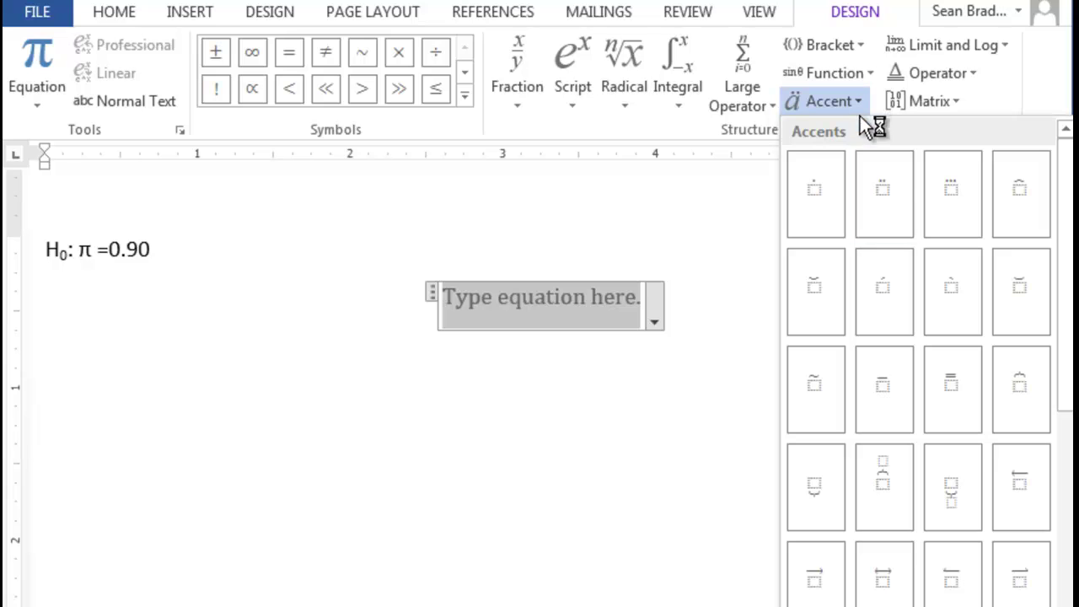
pyautogui.click(1021, 203)
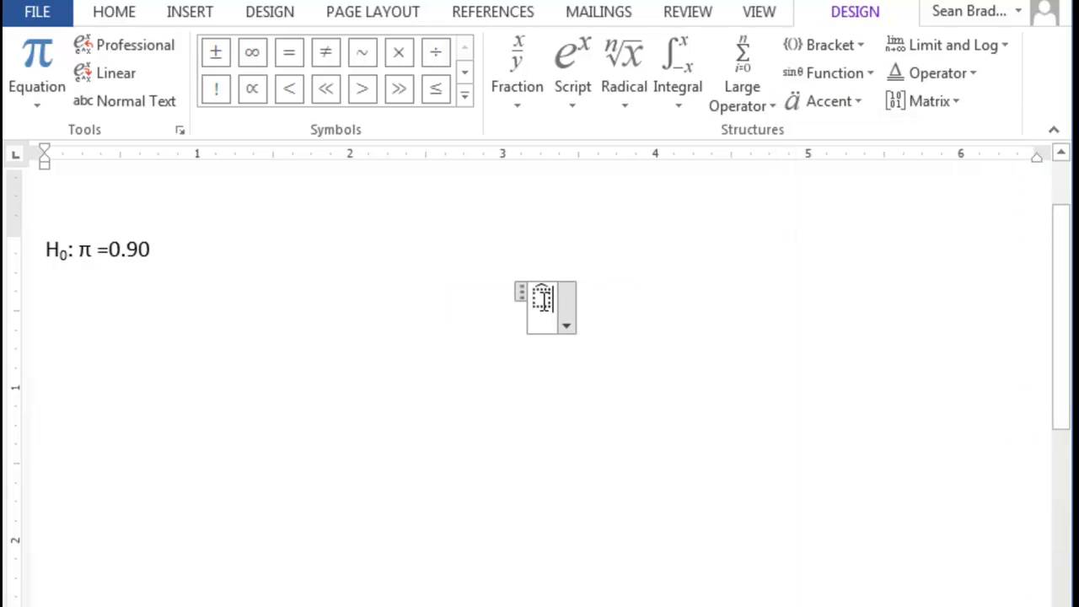
pyautogui.press('Left')
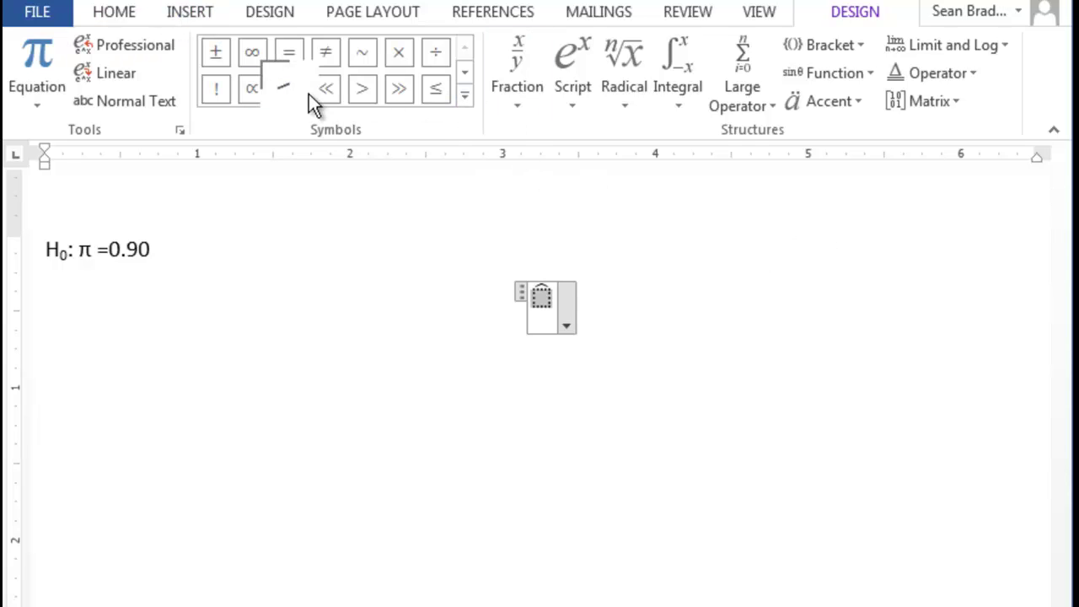
pyautogui.click(466, 97)
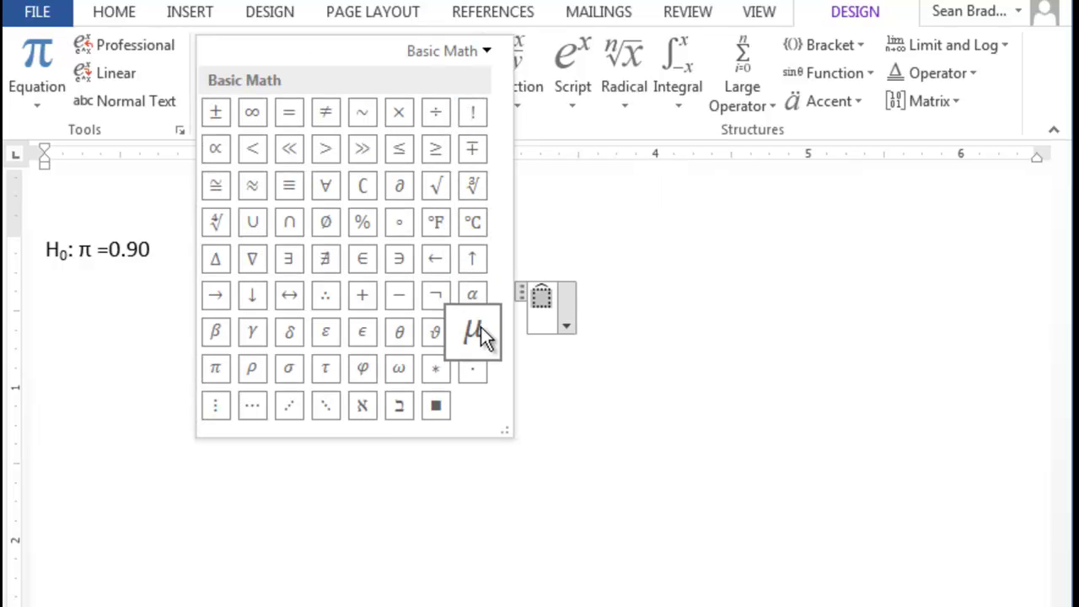
pyautogui.click(226, 371)
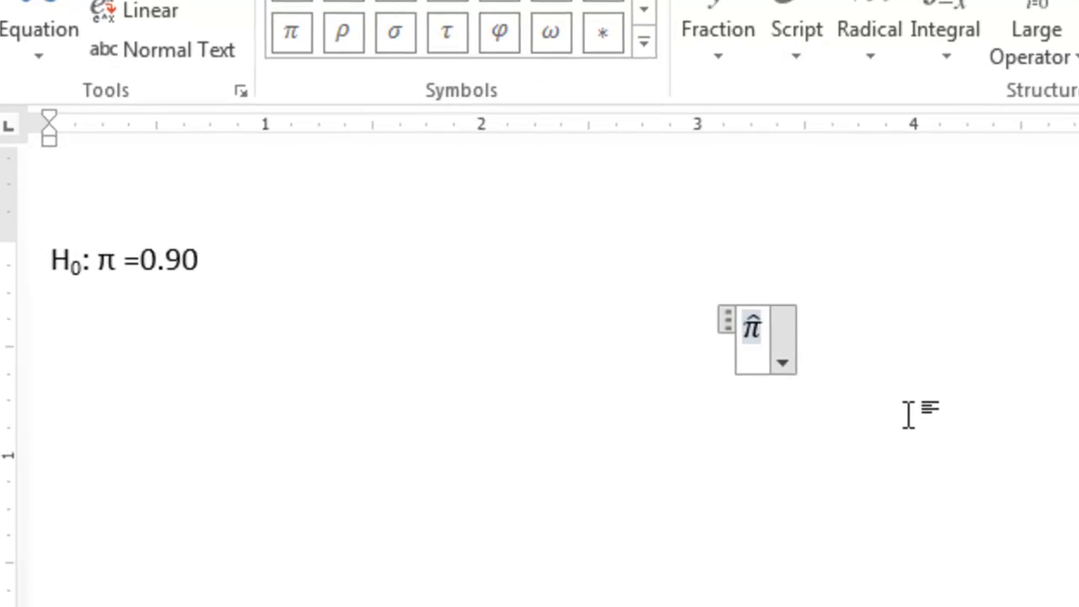
pyautogui.press('Right')
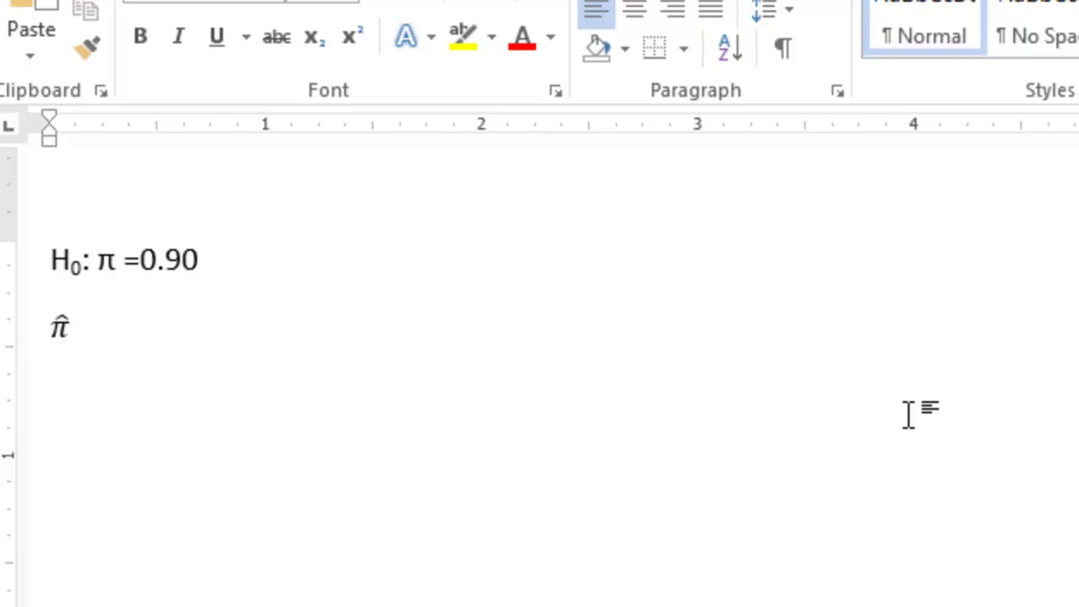
# Step: Add "=9/213 =" after the π-hat on the second line
pyautogui.write('=9/')
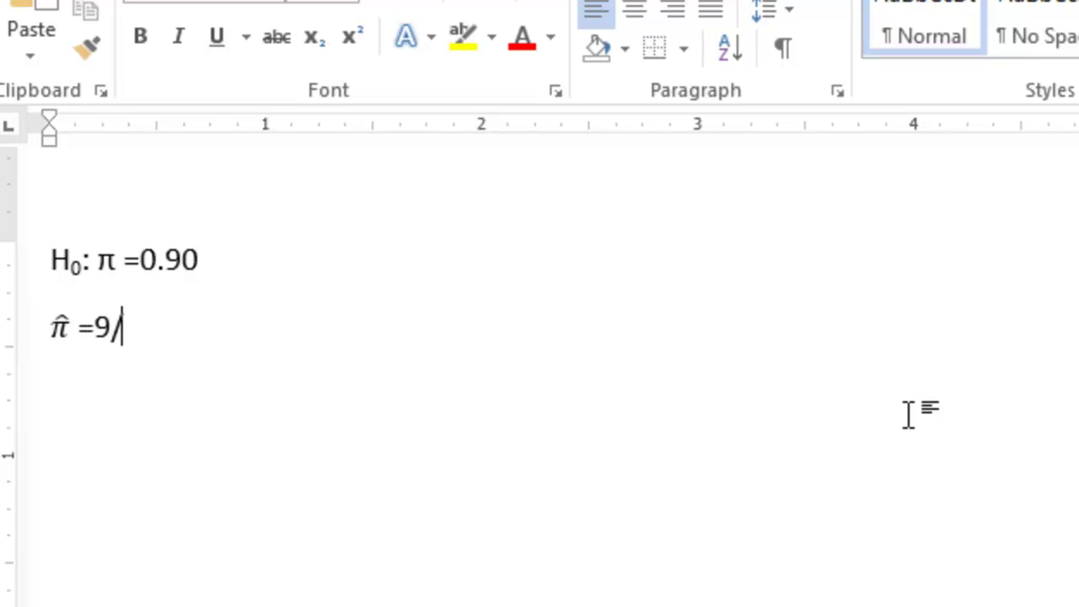
pyautogui.write('213 =')
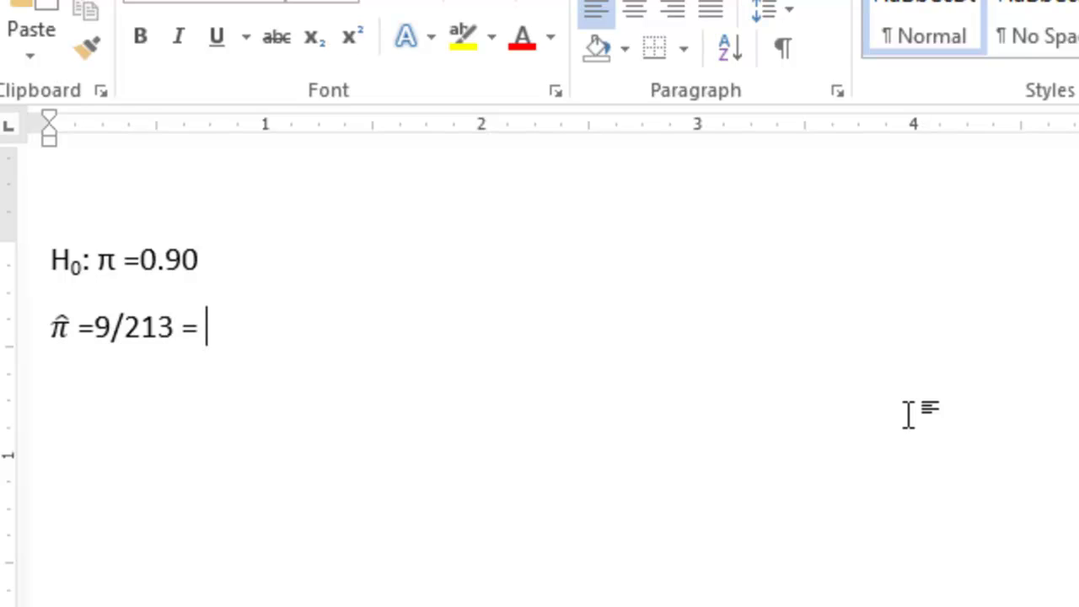
pyautogui.click(93, 333)
pyautogui.click(343, 331)
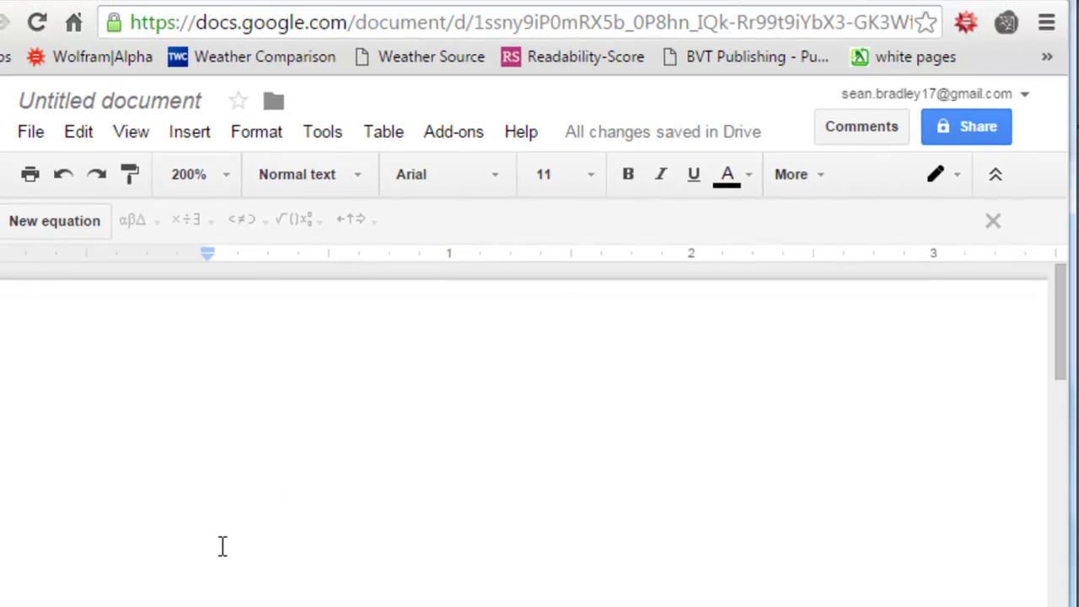
# Step: In the untitled Google Docs document, write "H0:" and format the 0 as subscript
pyautogui.click(223, 546)
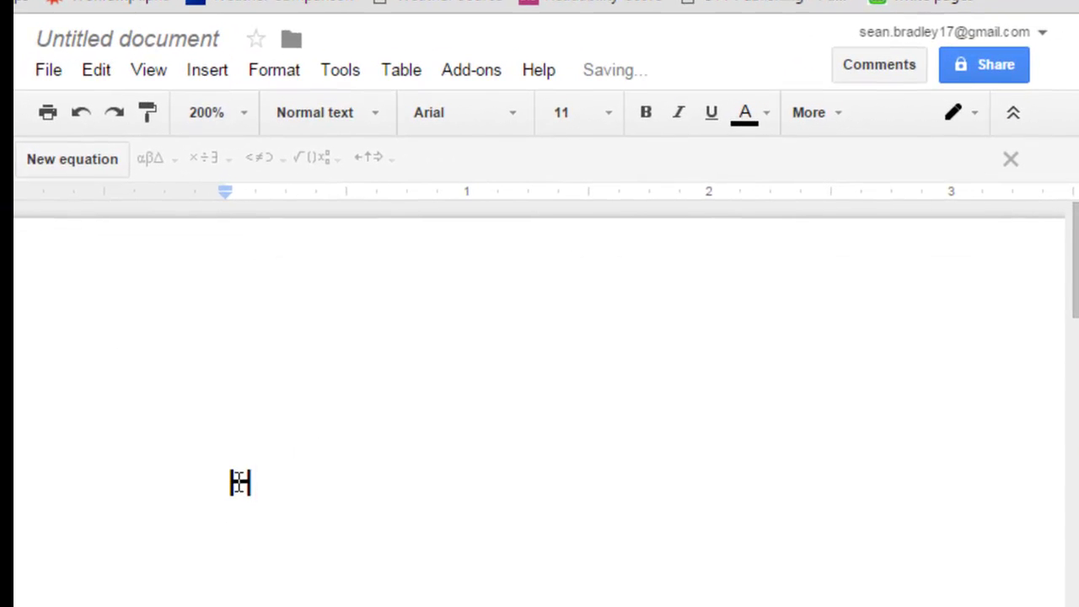
pyautogui.write('H0:')
pyautogui.press('Left')
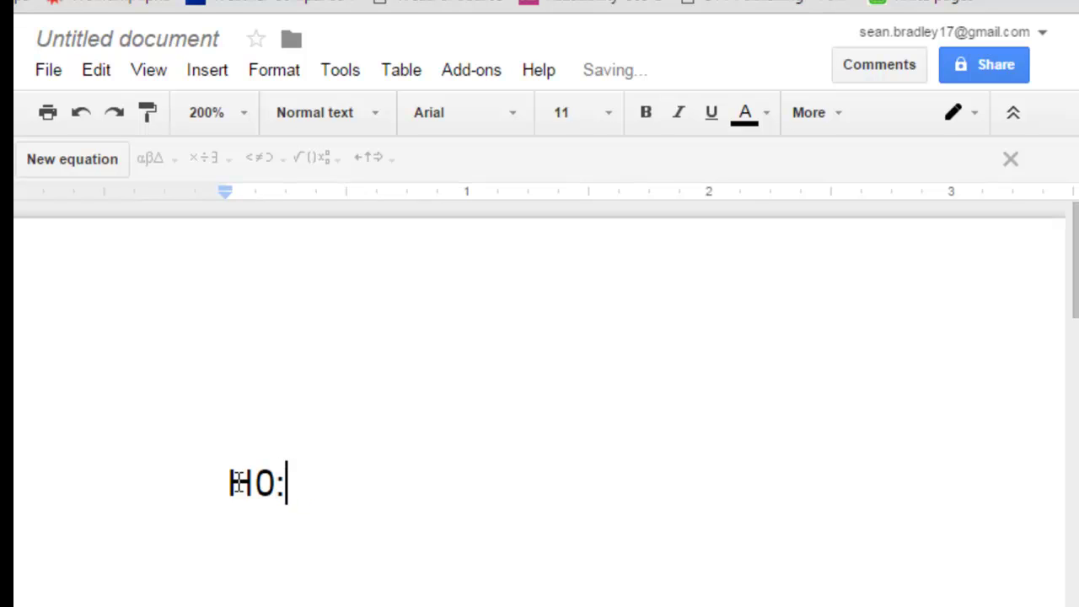
pyautogui.press('Left')
pyautogui.hotkey('shift', 'Left')
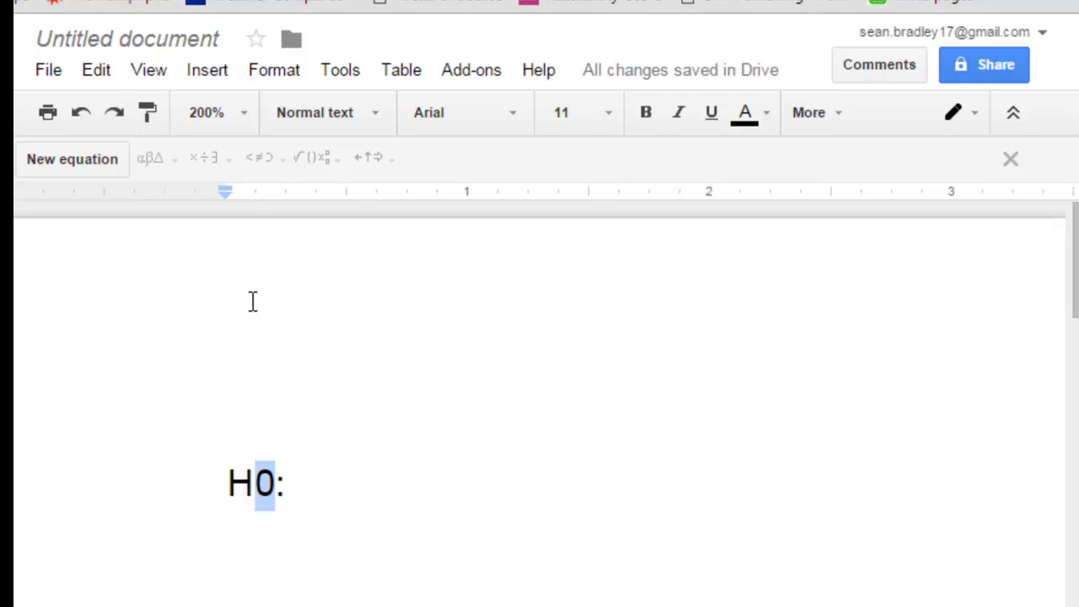
pyautogui.click(272, 71)
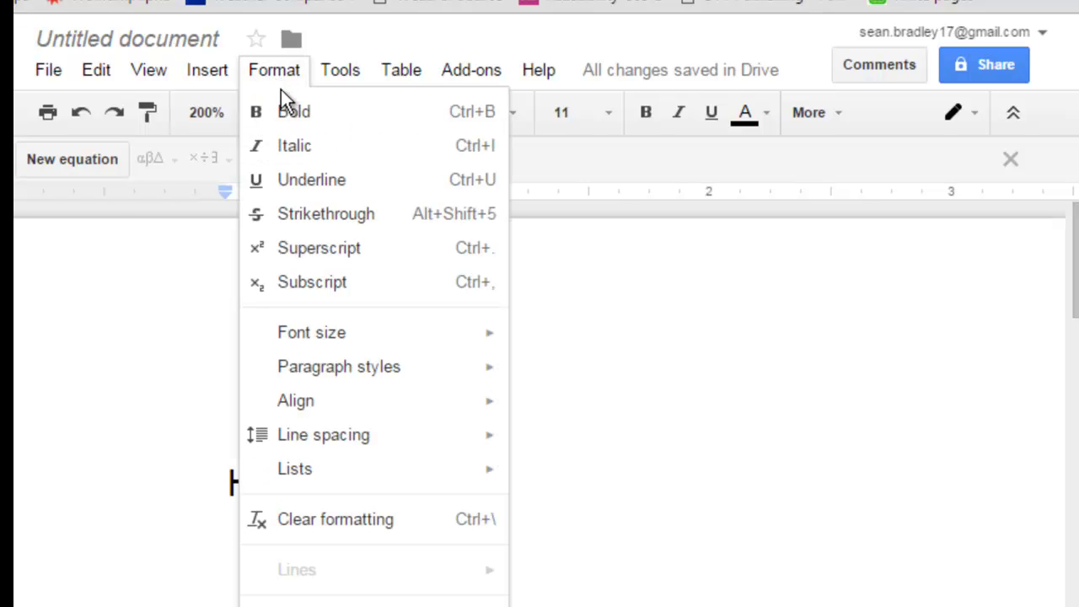
pyautogui.click(341, 284)
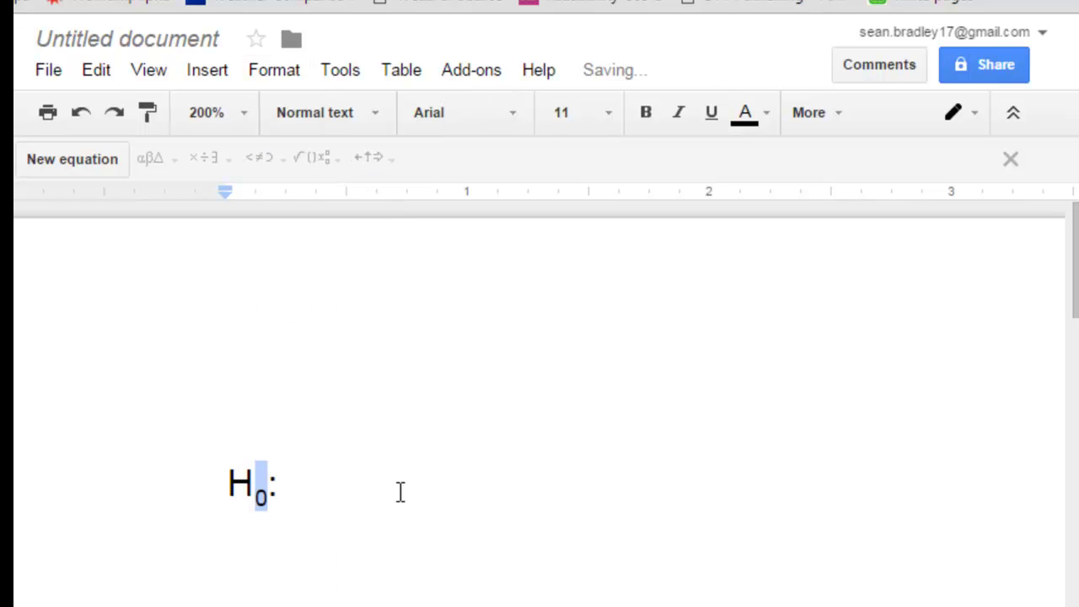
# Step: Insert an equation after "H0:" and enter π in it with the code \pi
pyautogui.click(348, 481)
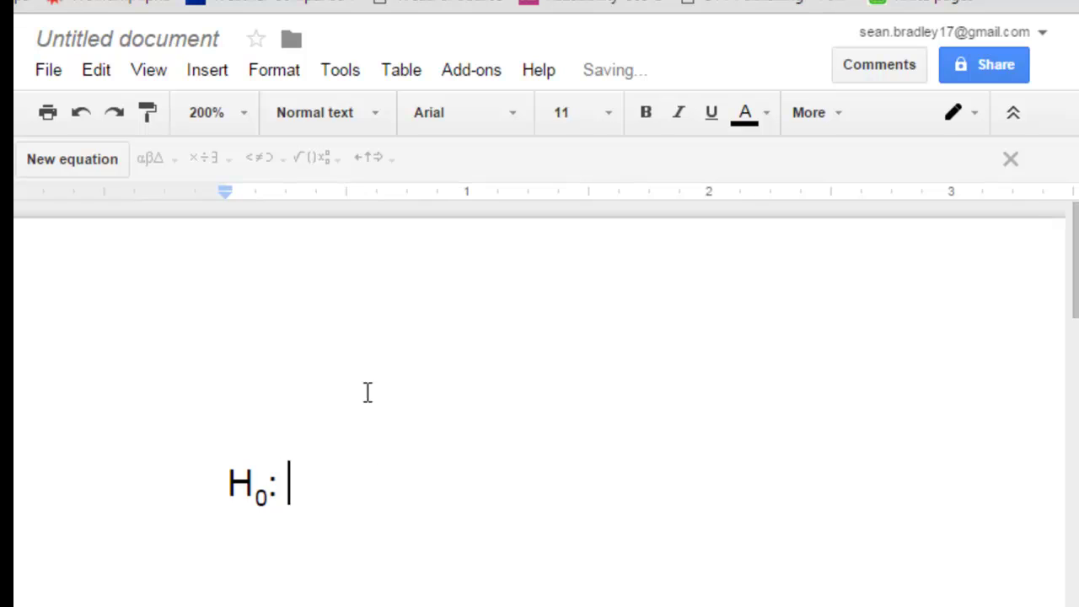
pyautogui.click(204, 69)
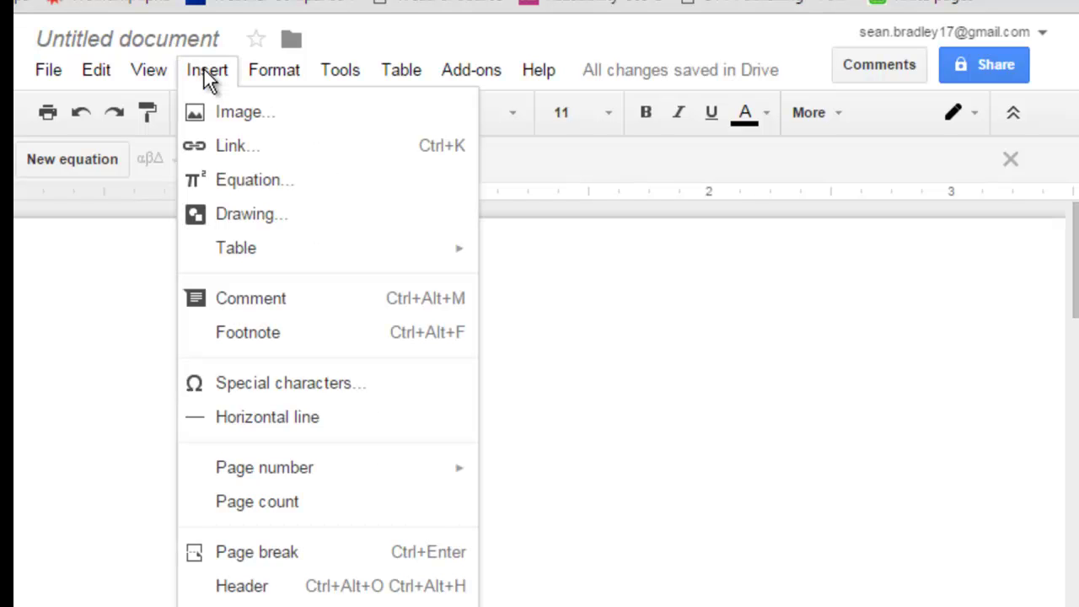
pyautogui.click(241, 179)
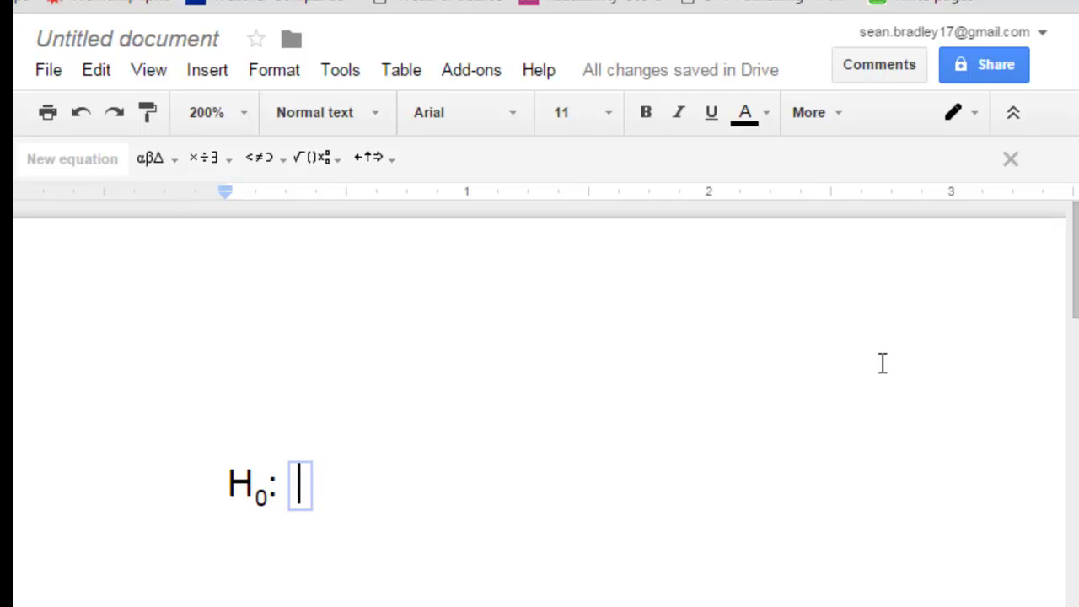
pyautogui.write('\\')
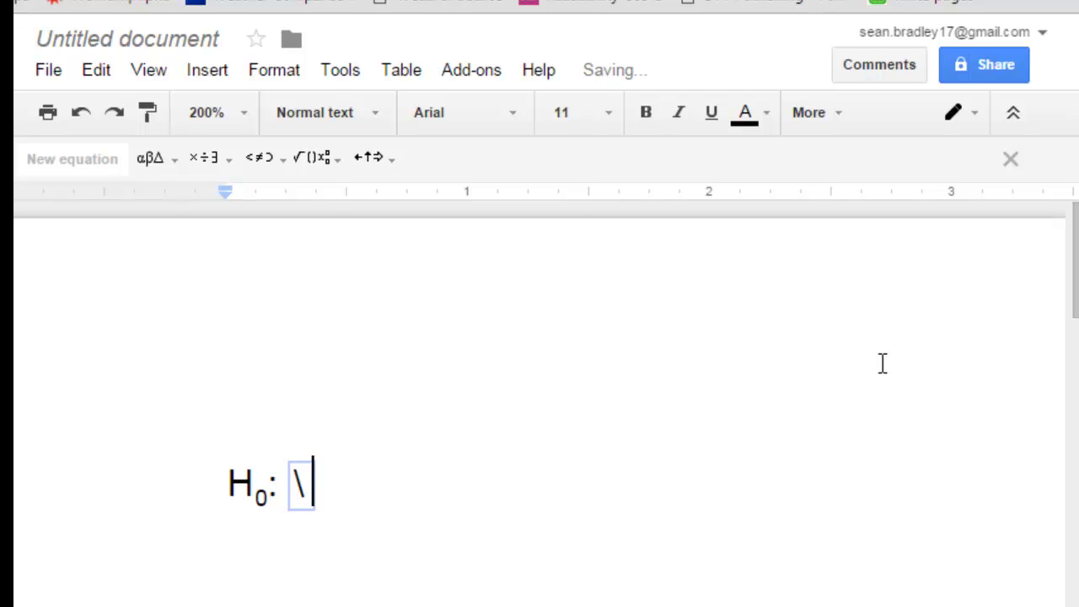
pyautogui.write('pi')
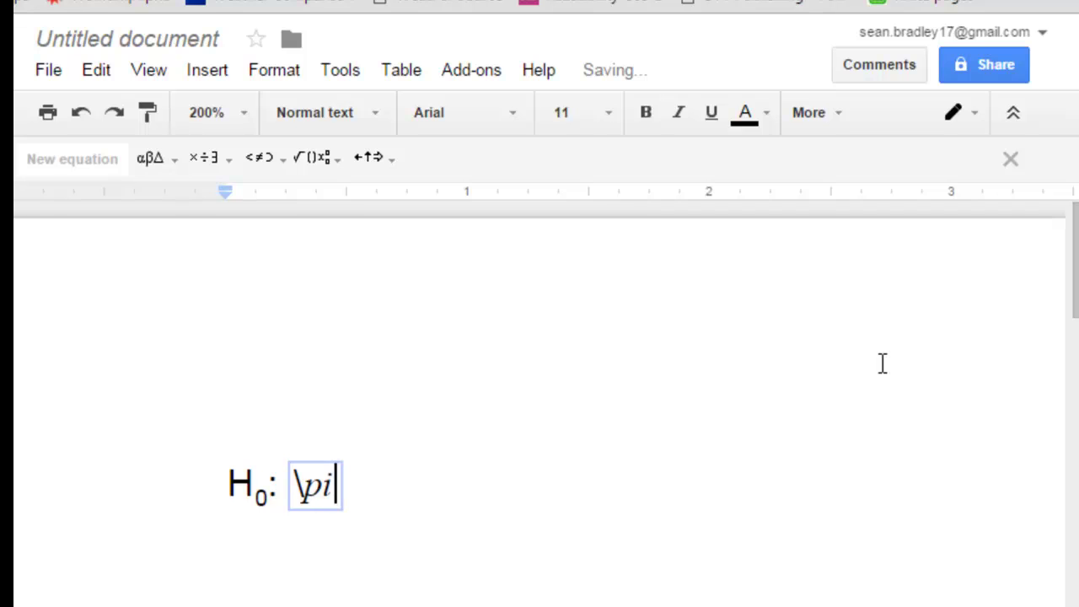
pyautogui.press('space')
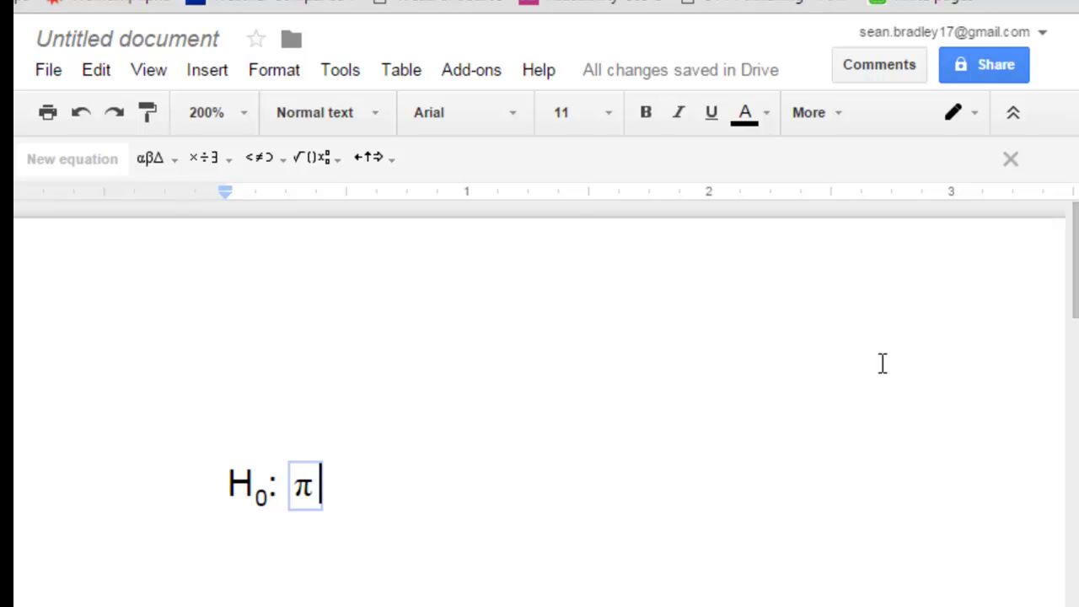
# Step: Complete the hypothesis line by adding "= 0.90" as normal text after the π equation
pyautogui.press('Right')
pyautogui.write('=')
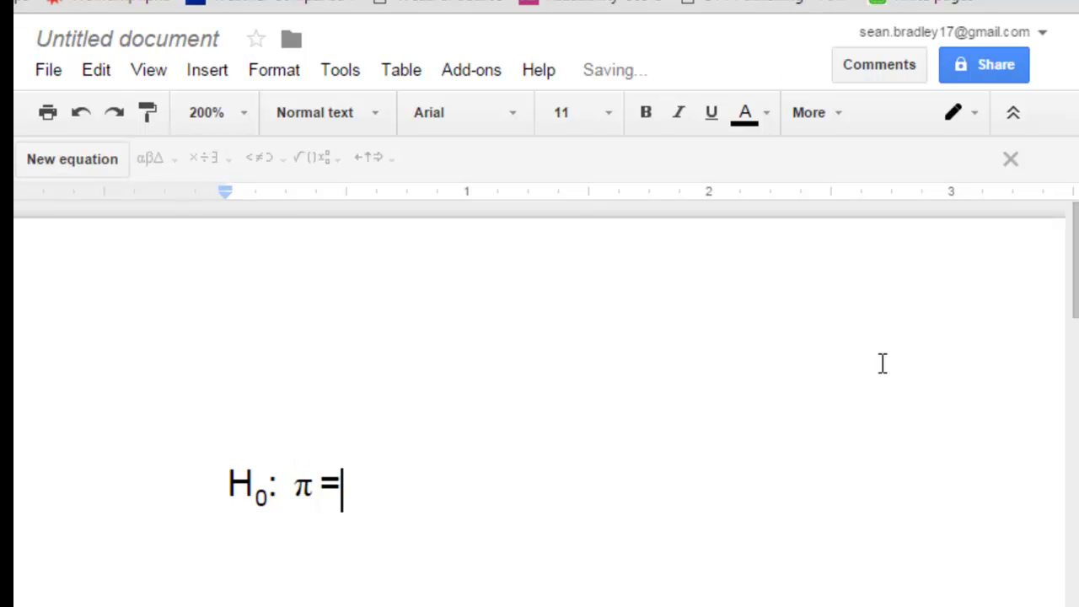
pyautogui.write(' 0;.90')
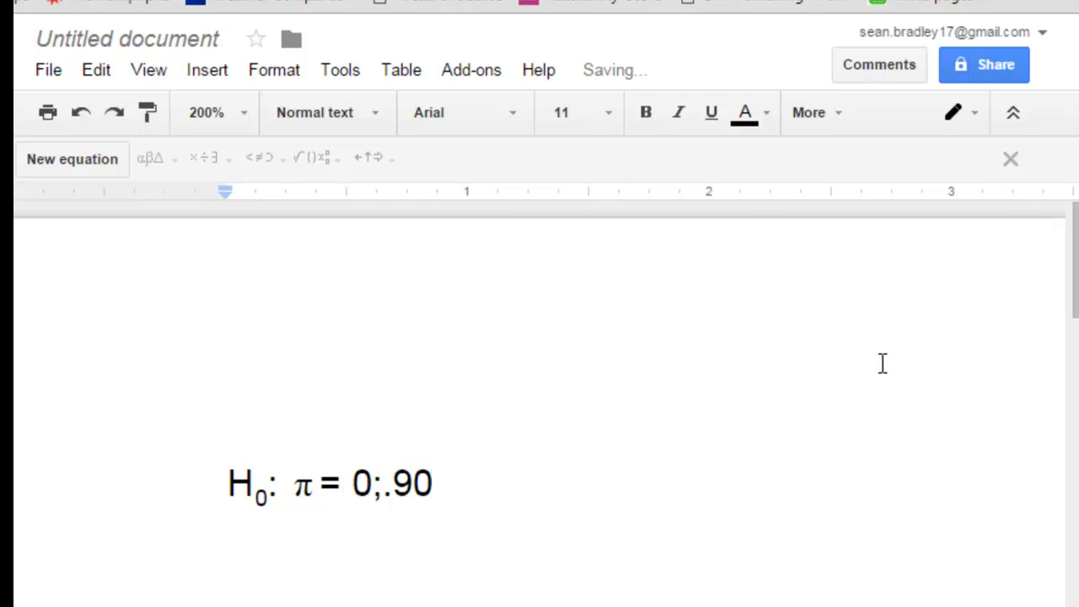
pyautogui.press('BackSpace')
pyautogui.press('BackSpace')
pyautogui.press('BackSpace')
pyautogui.press('BackSpace')
pyautogui.write('.')
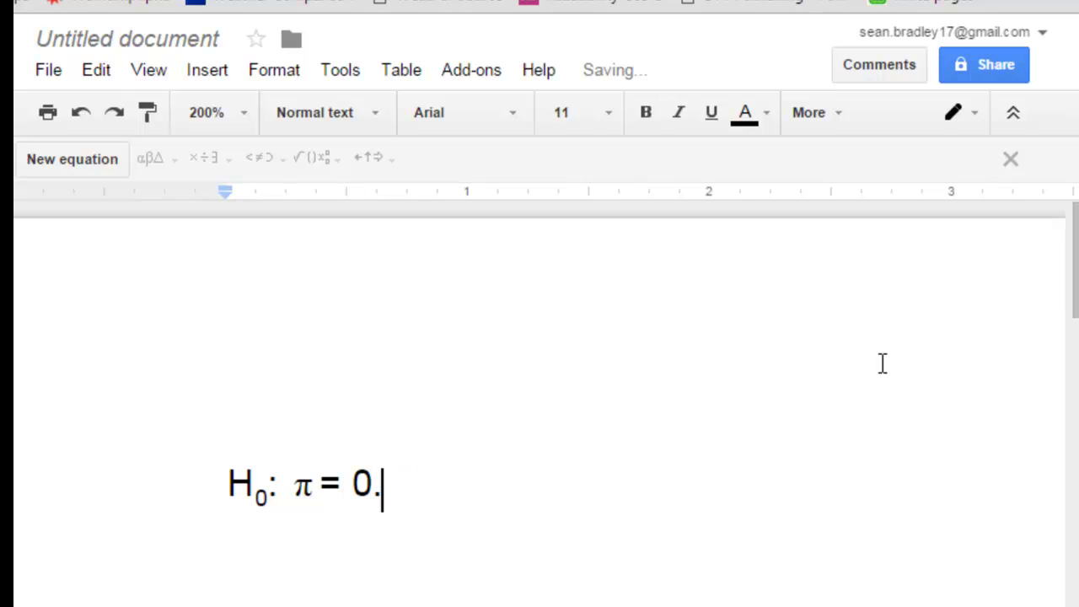
pyautogui.write('90')
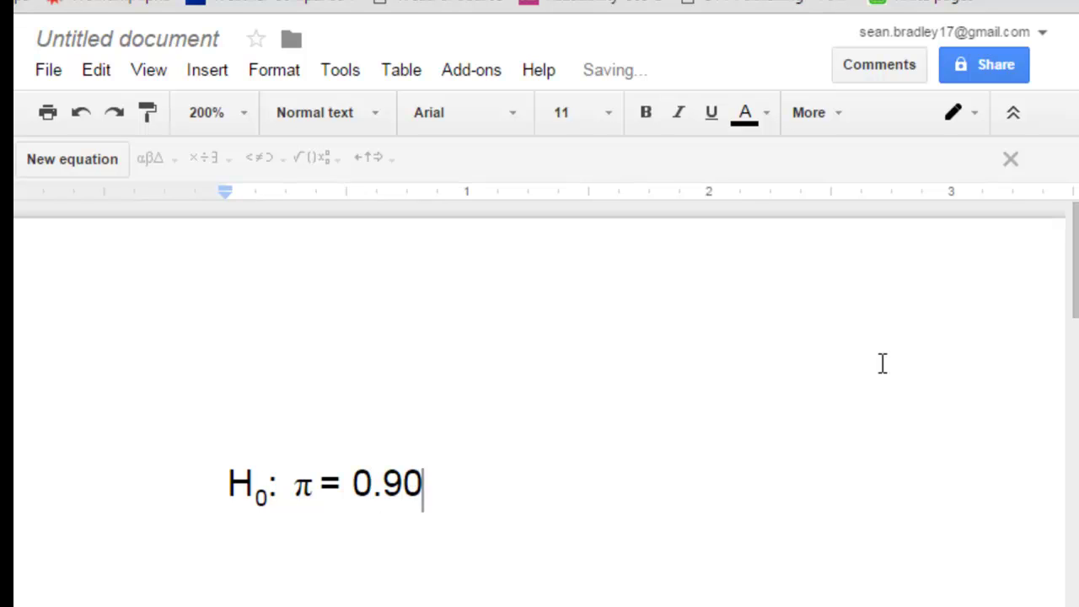
# Step: Insert an equation two lines below the hypothesis and enter π-hat in it with the codes \widehat and \pi
pyautogui.press('Return')
pyautogui.press('Return')
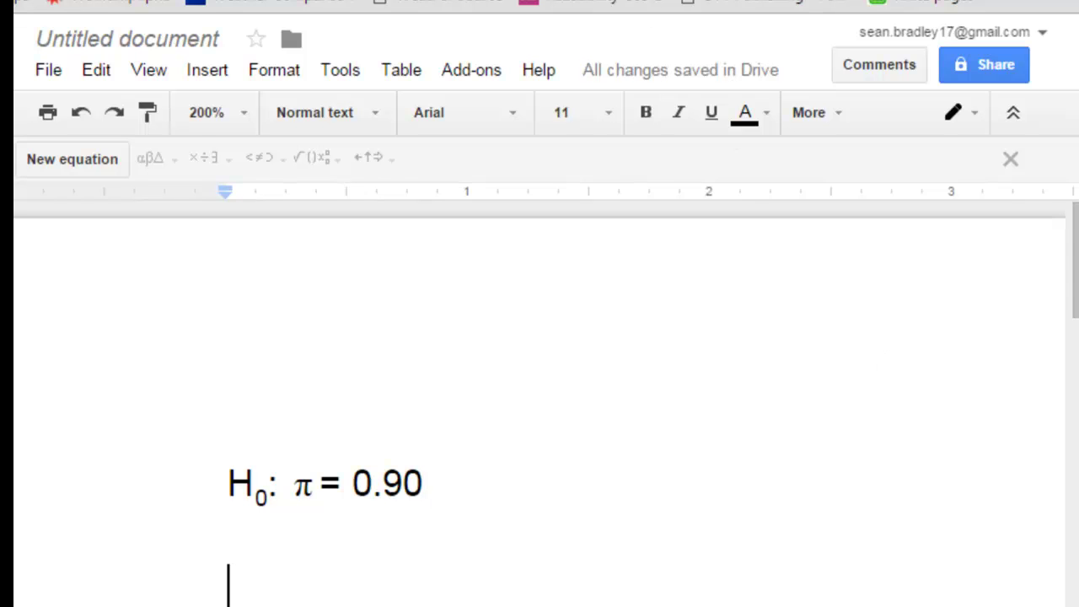
pyautogui.click(207, 71)
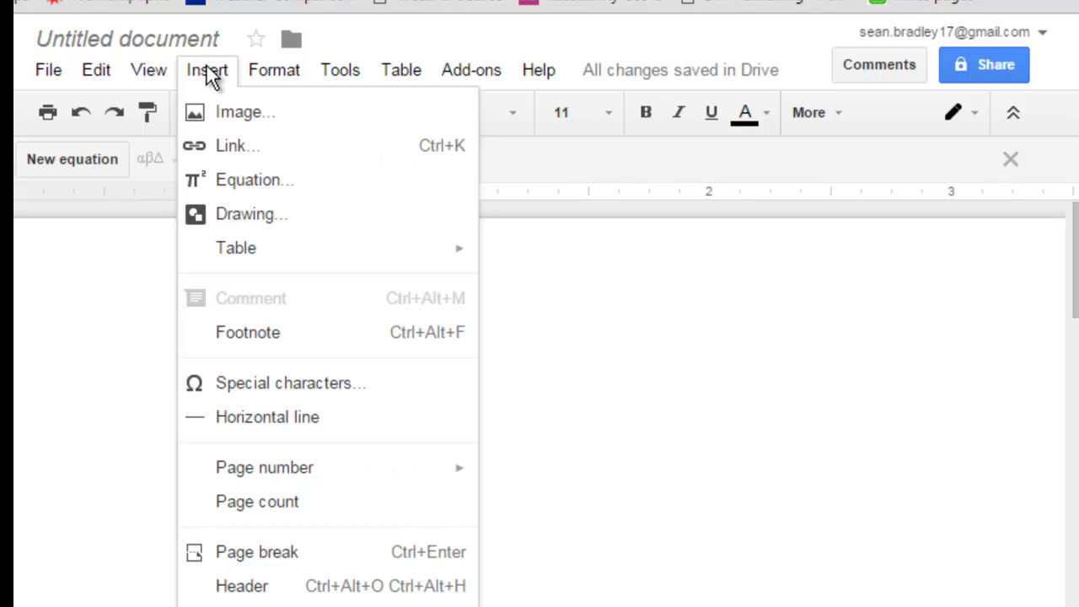
pyautogui.click(244, 187)
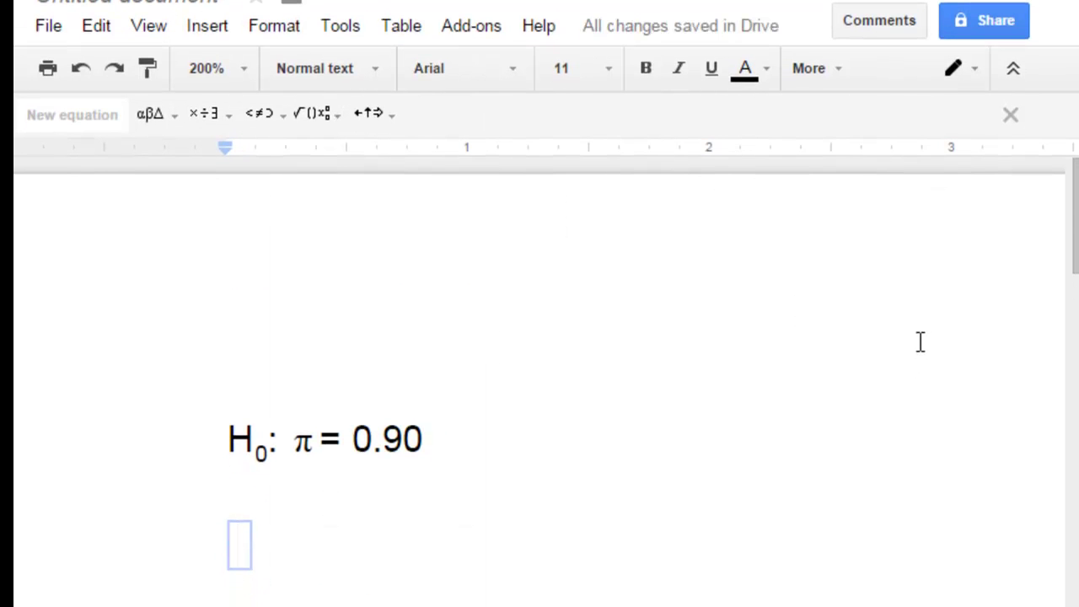
pyautogui.write('\\wideha')
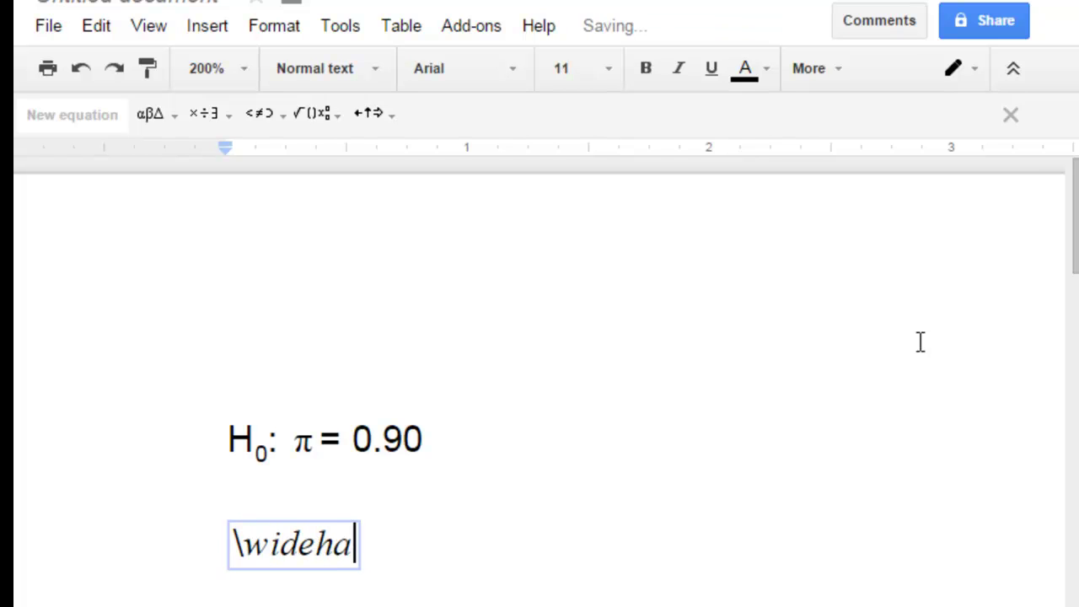
pyautogui.write('t')
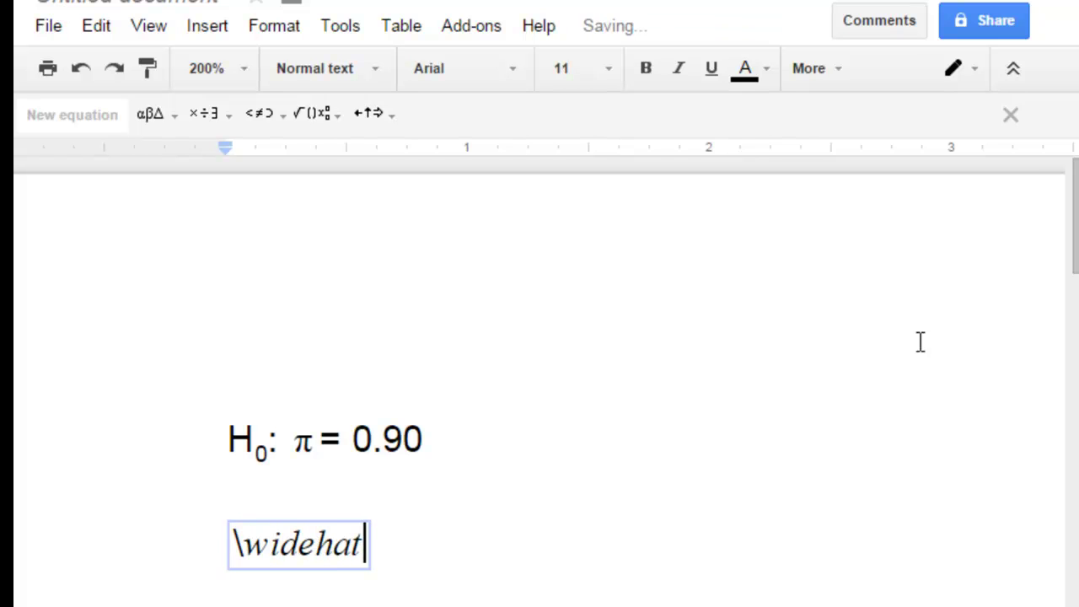
pyautogui.press('space')
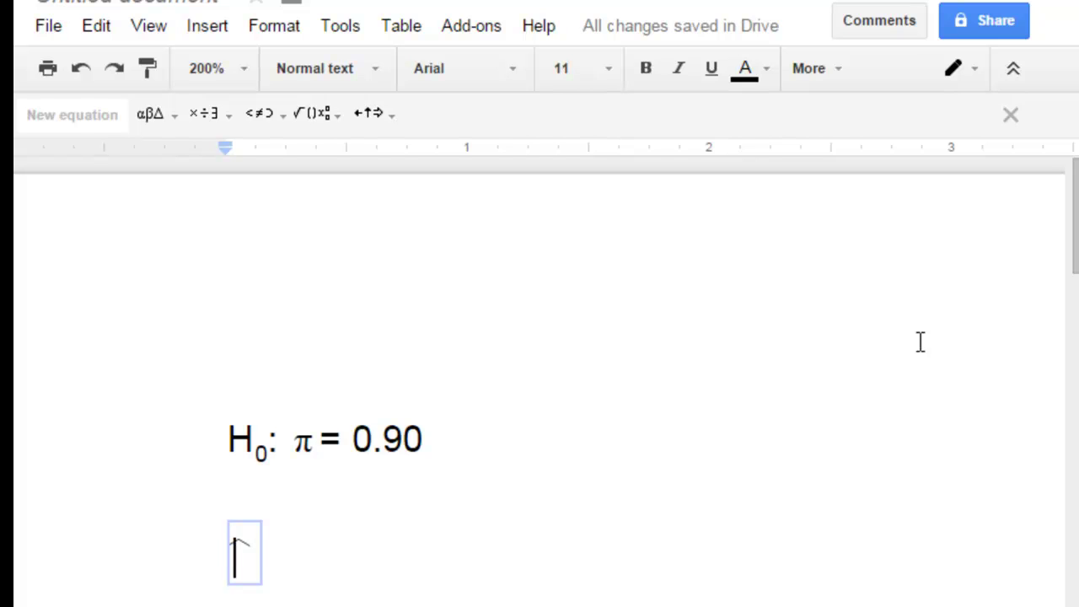
pyautogui.write('\\')
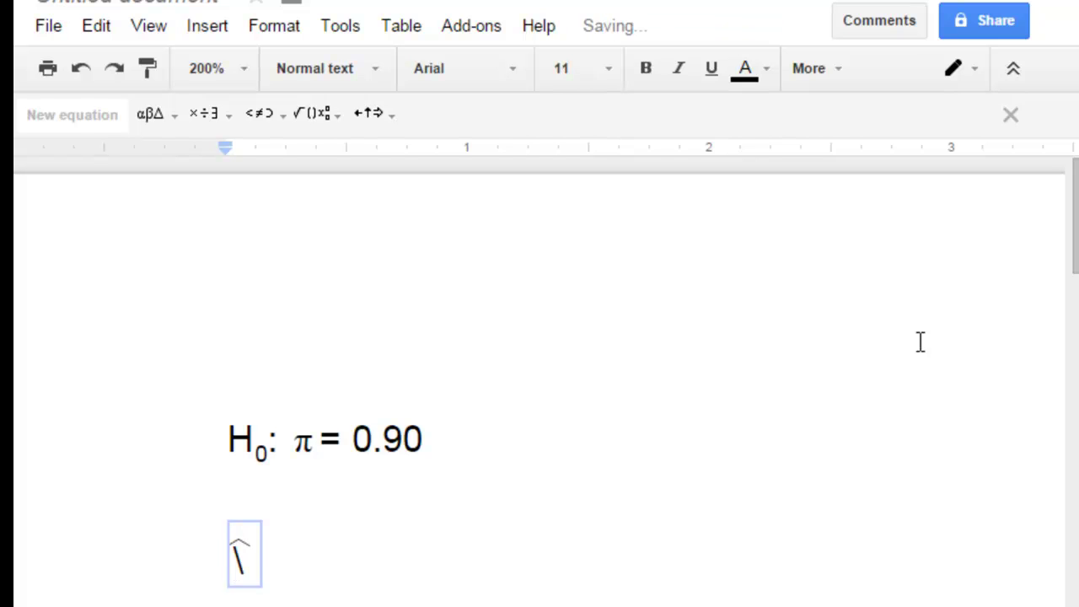
pyautogui.write('pi')
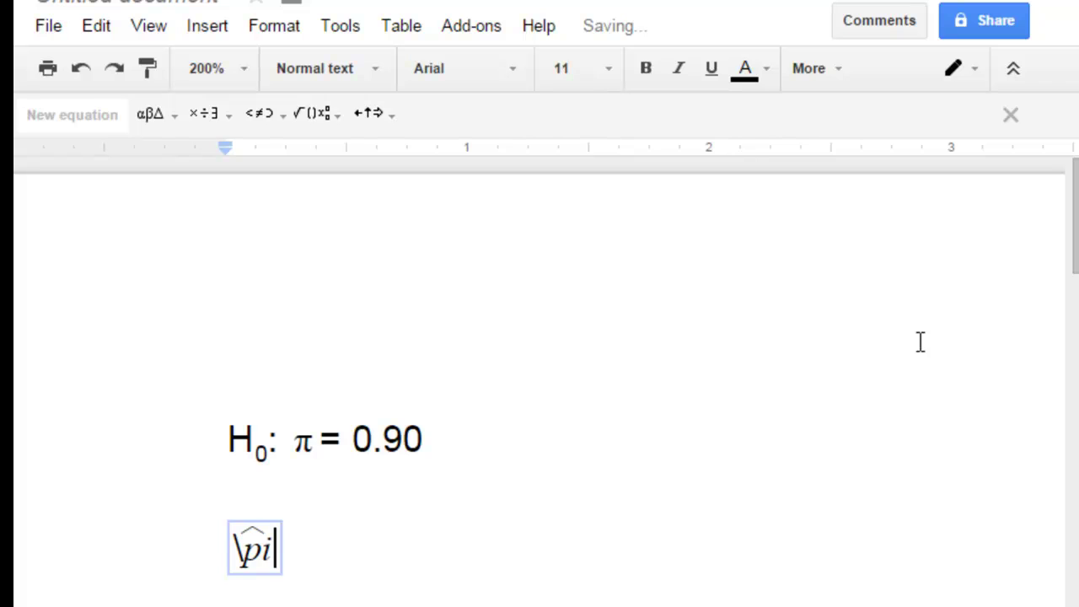
pyautogui.press('space')
pyautogui.press('Right')
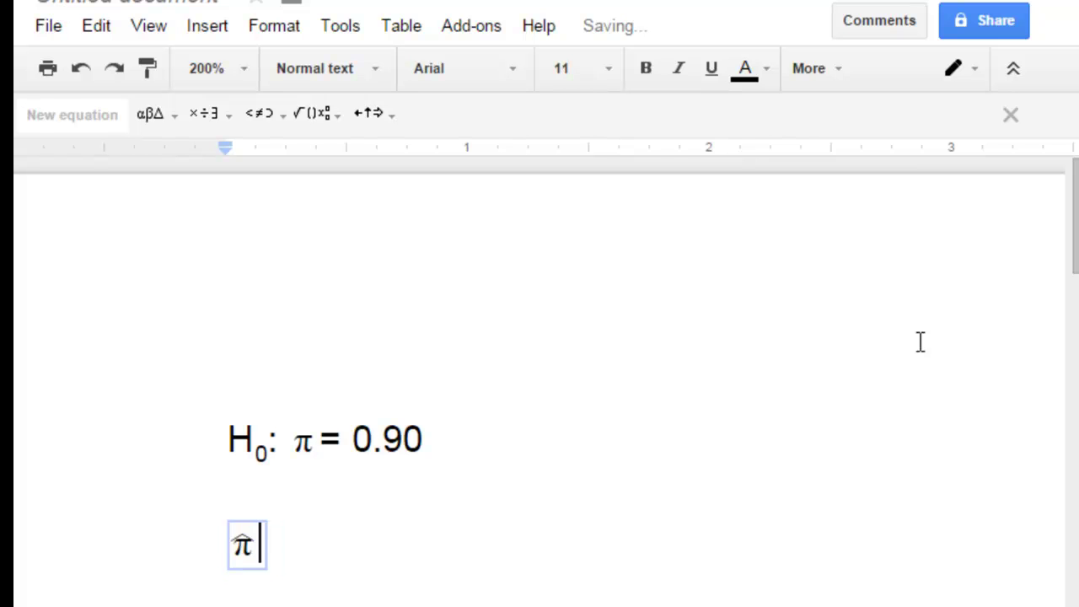
# Step: Add "= 210/3456" as normal text after the π-hat equation
pyautogui.press('Right')
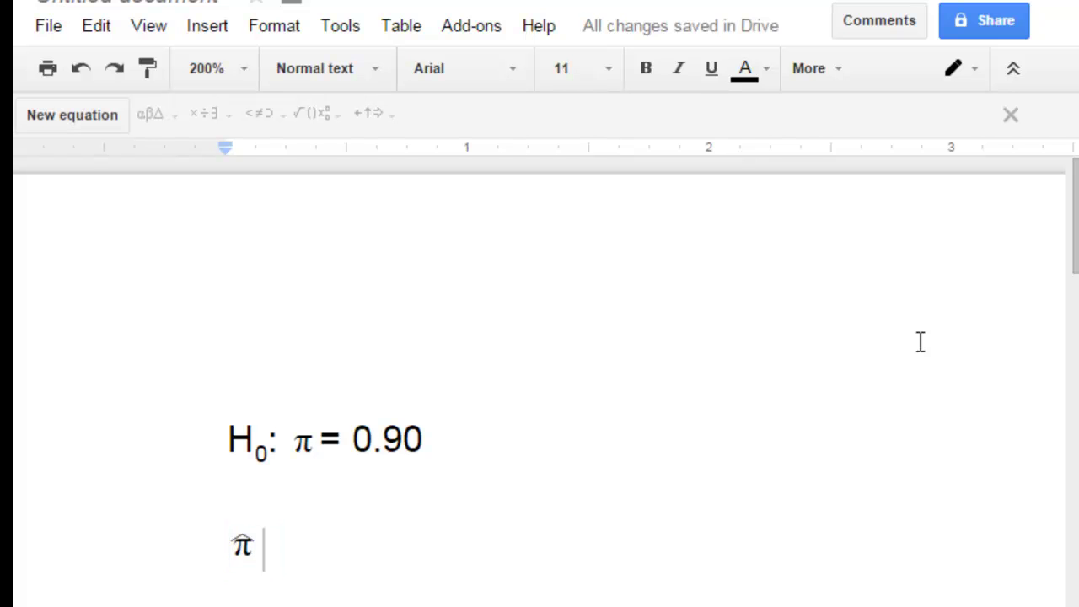
pyautogui.write('= 21')
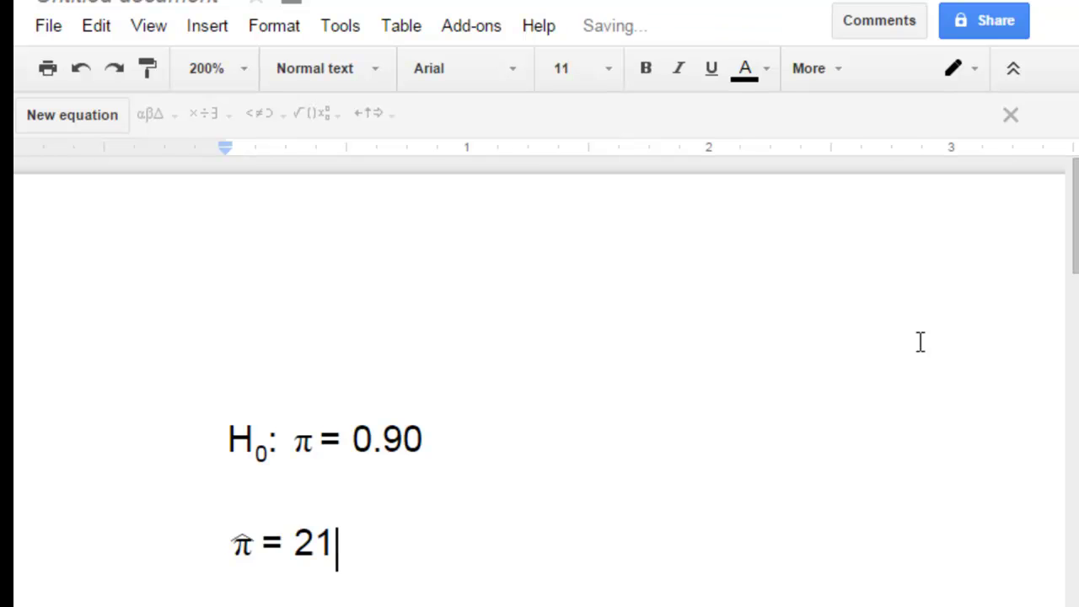
pyautogui.write('0/3456')
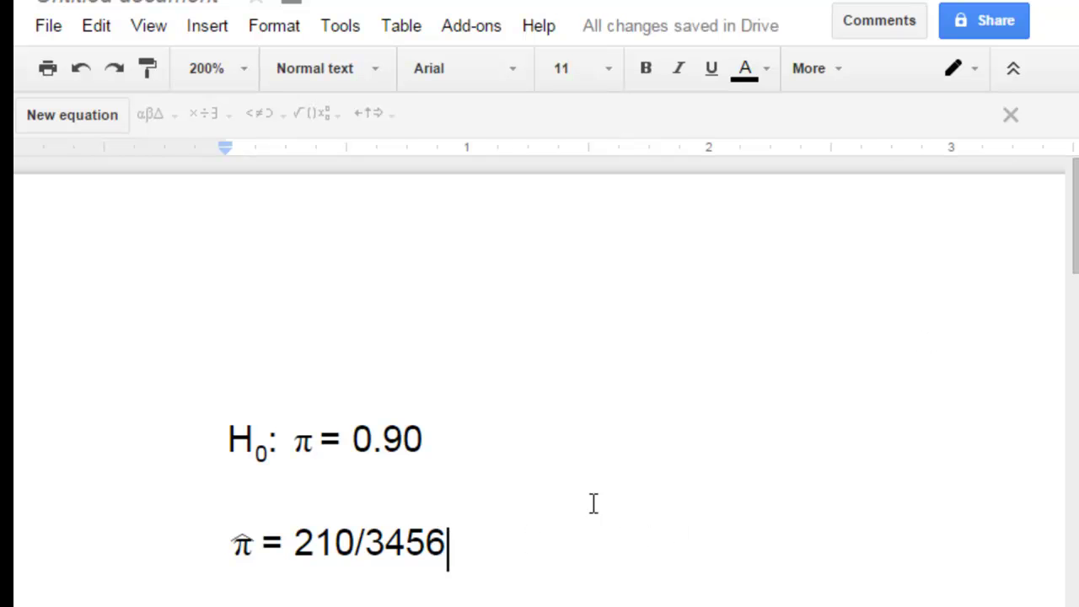
# Step: Download the document as Microsoft Word (.docx), open it in Word and place the cursor below the π-hat line
pyautogui.click(48, 27)
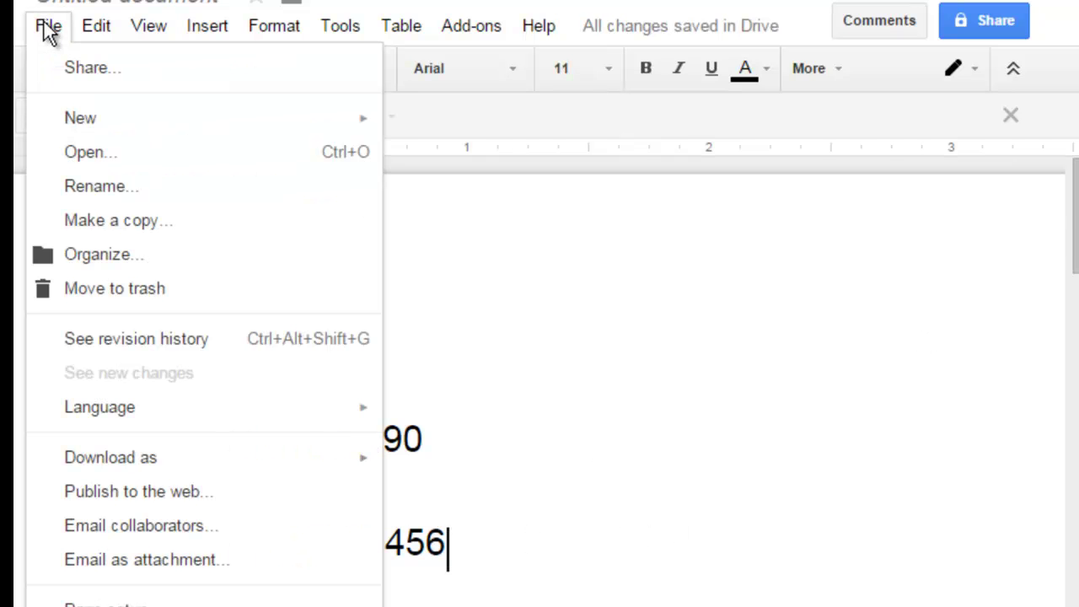
pyautogui.moveTo(140, 464)
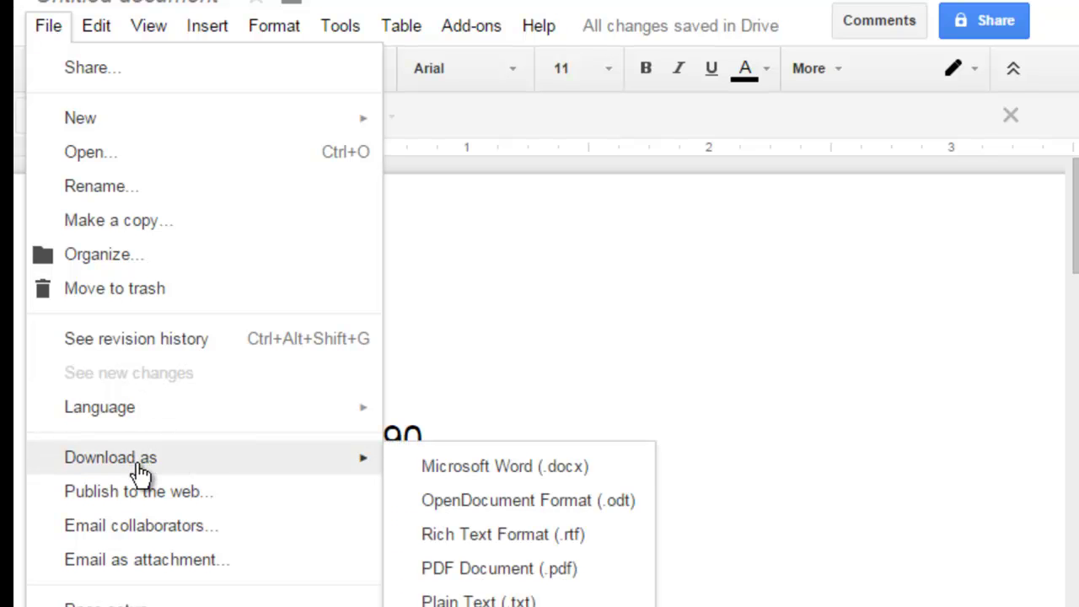
pyautogui.click(477, 463)
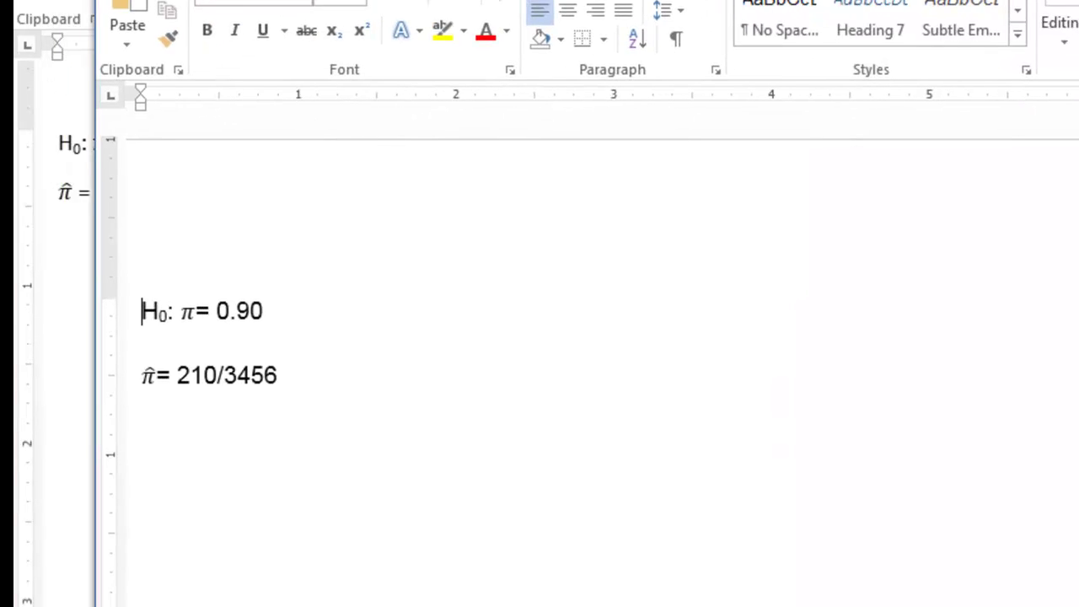
pyautogui.click(507, 415)
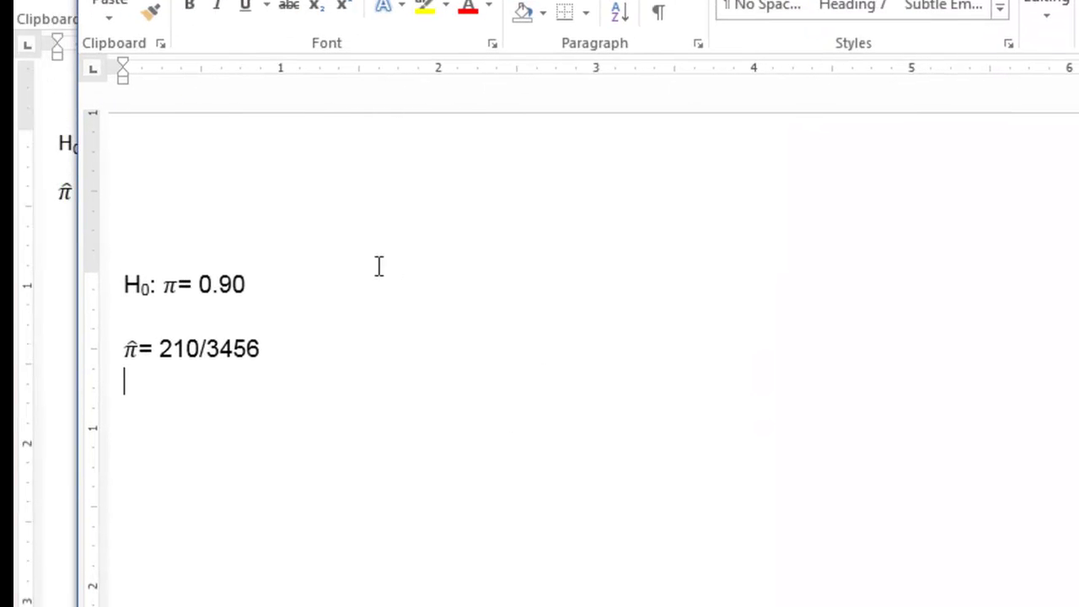